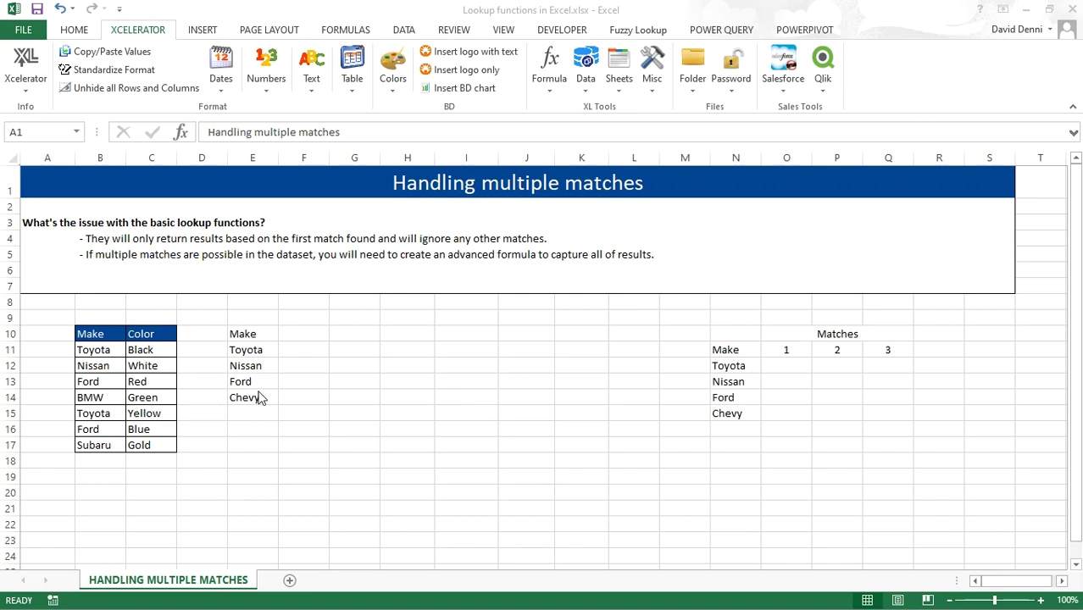
Look up the color for the make in E11 by entering =VLOOKUP(E11,B11:C17,2,FALSE) in F11.
{"action": "left_click", "coordinate": [309, 357]}
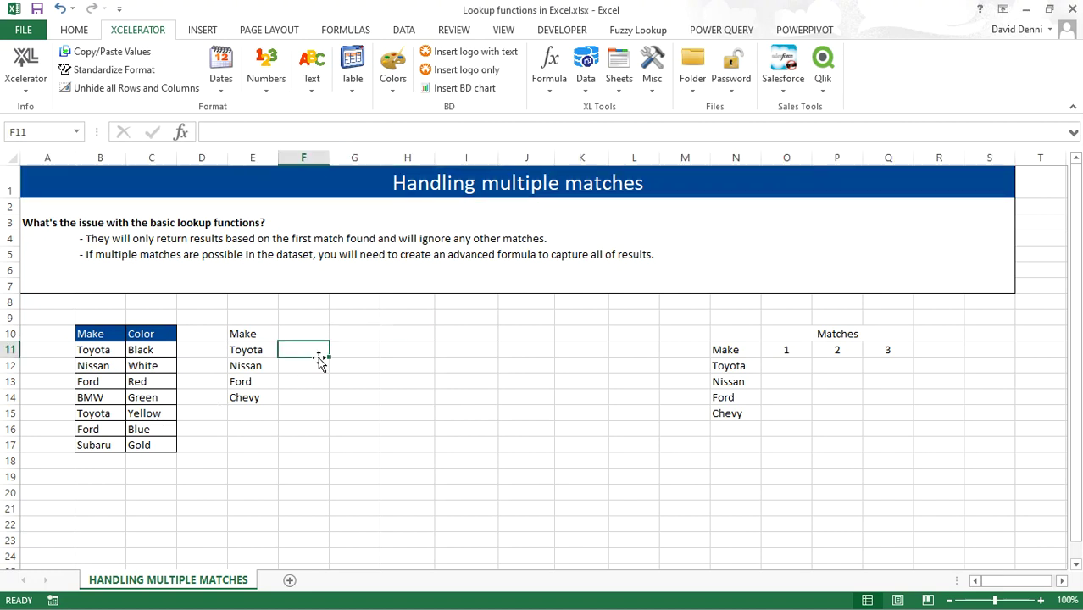
{"action": "type", "text": "=vlookup"}
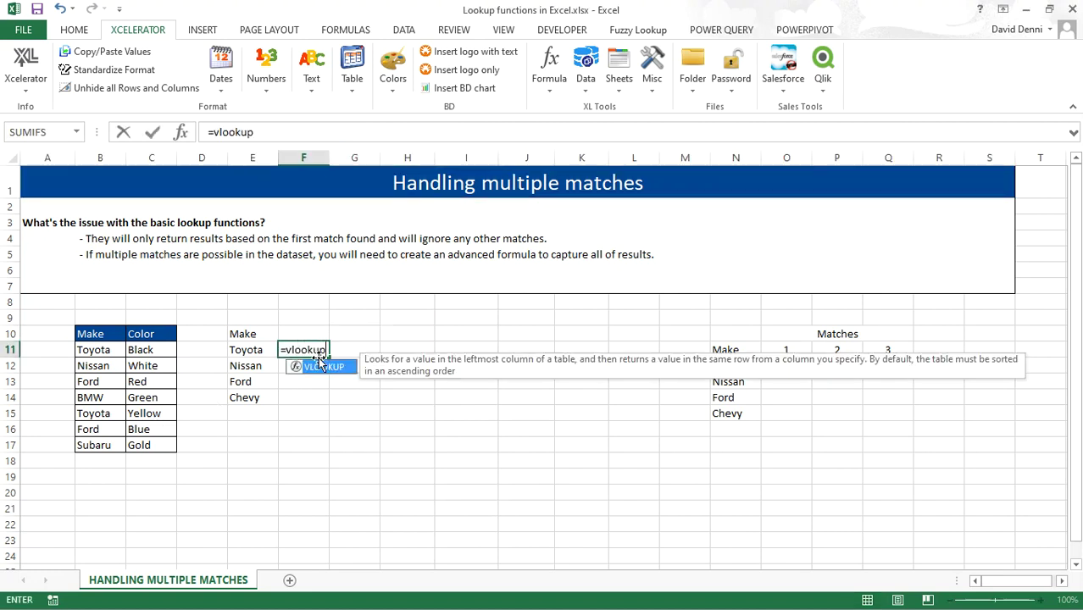
{"action": "type", "text": "("}
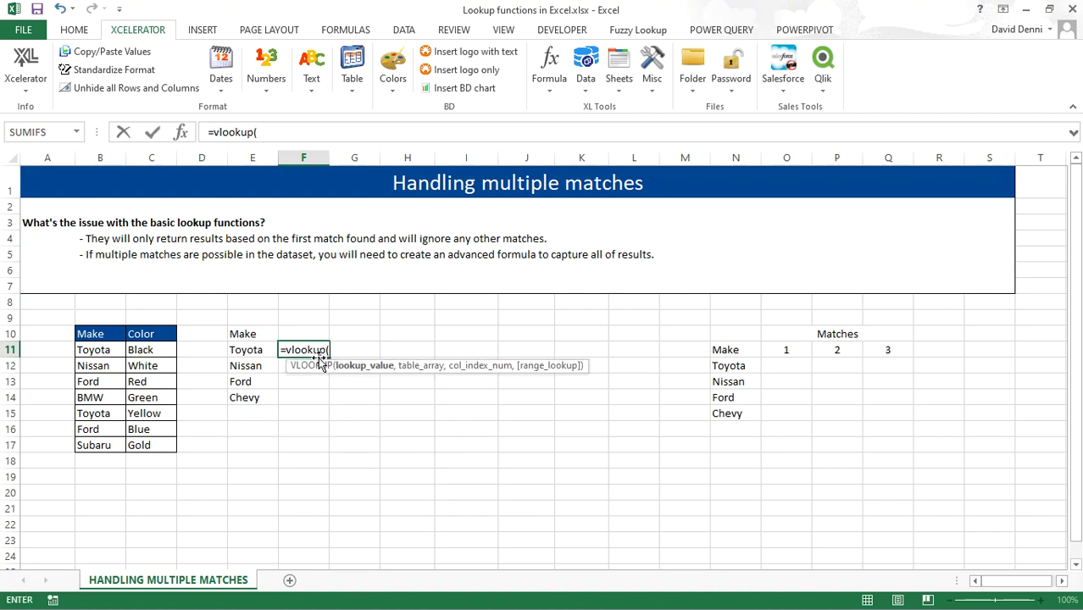
{"action": "left_click", "coordinate": [257, 350]}
{"action": "type", "text": ","}
{"action": "left_click_drag", "start_coordinate": [103, 347], "coordinate": [154, 451]}
{"action": "type", "text": ",2"}
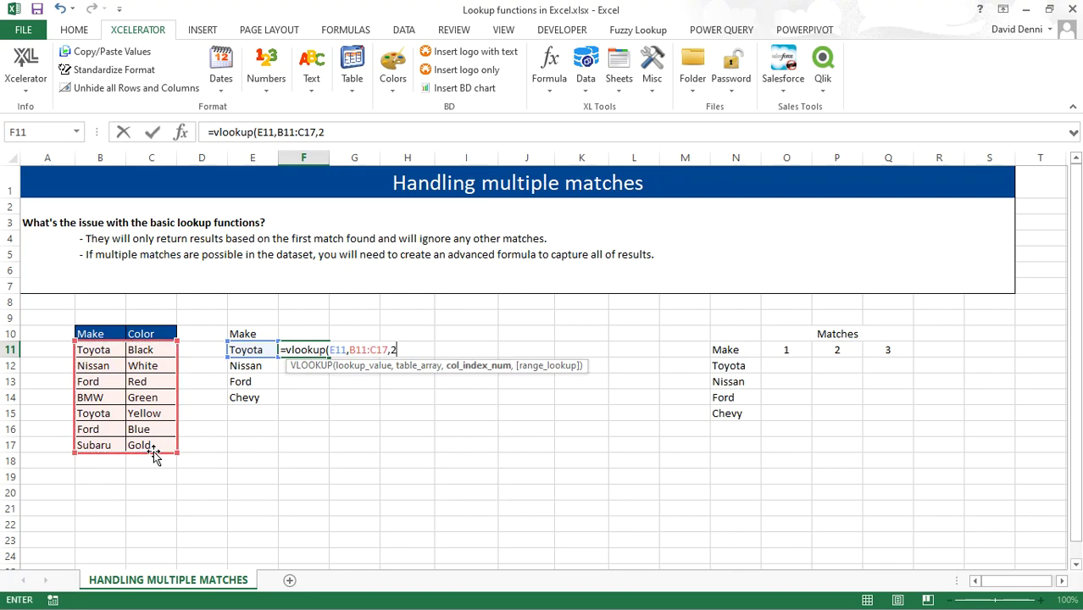
{"action": "type", "text": ",false)"}
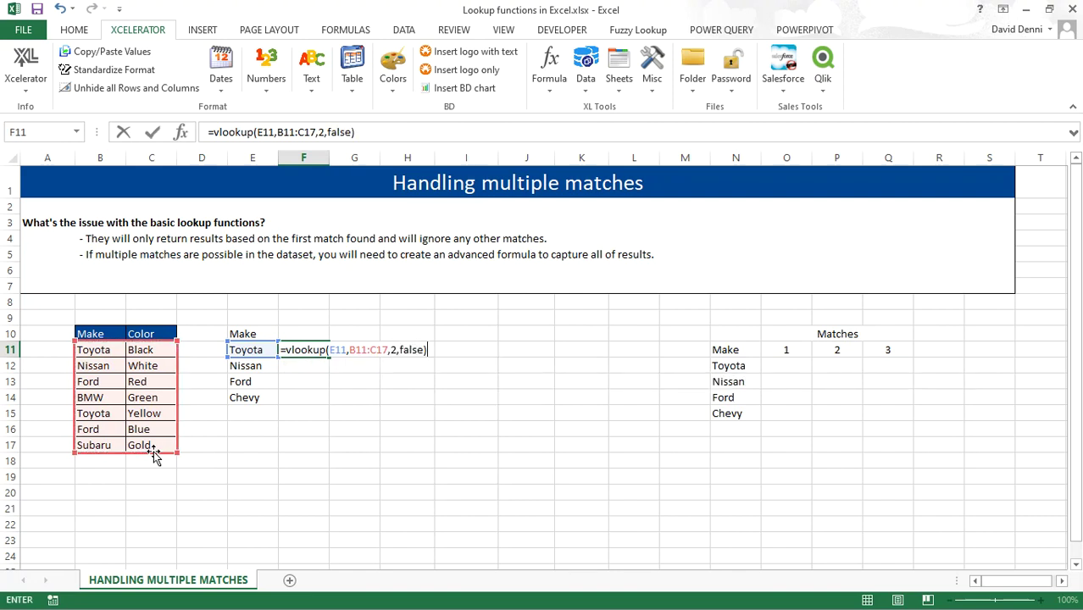
{"action": "key", "text": "Return"}
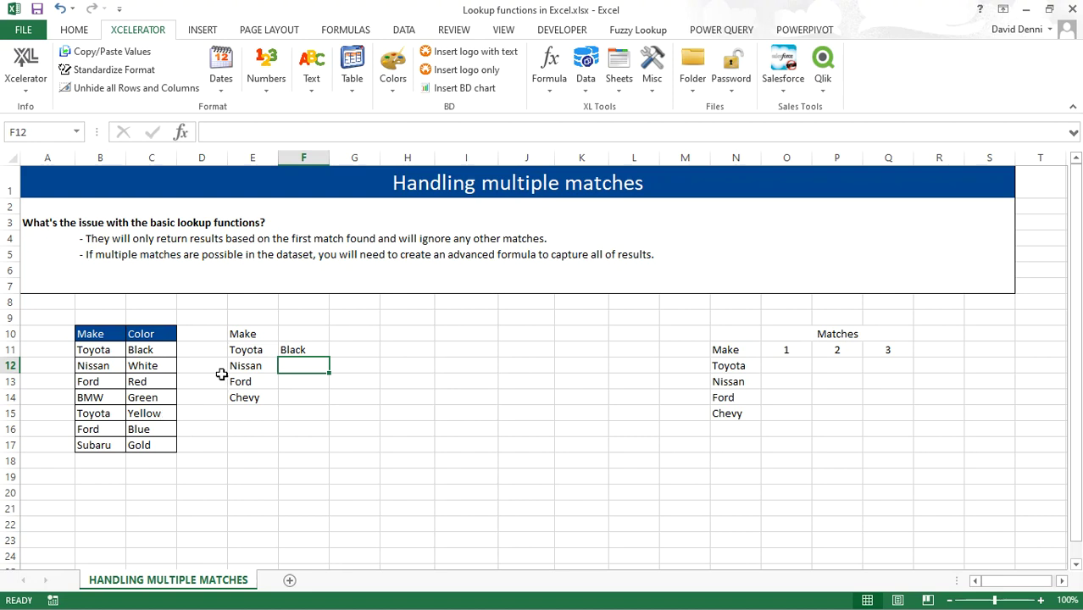
Clear the VLOOKUP formula from F11.
{"action": "left_click", "coordinate": [311, 350]}
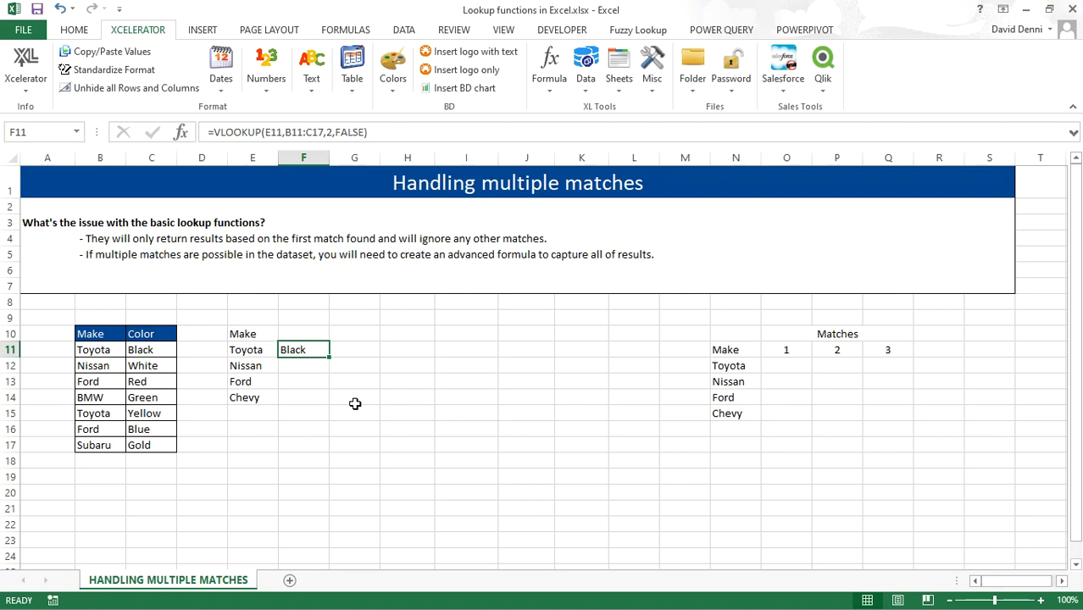
{"action": "key", "text": "Delete"}
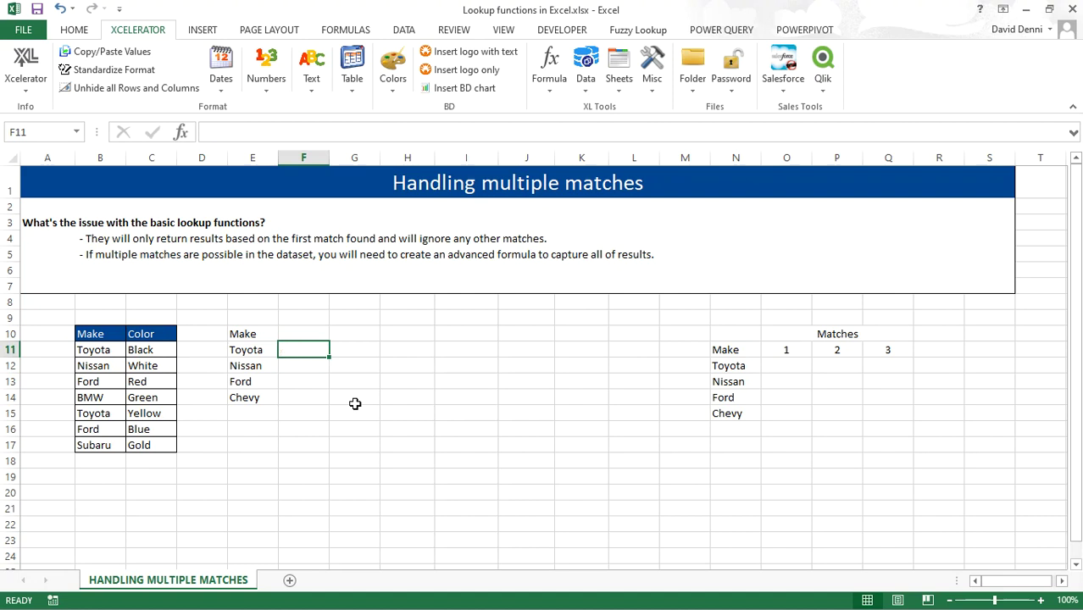
Count each make's matches by entering =COUNTIF($B$11:$B$17,E11) in D11 and filling it down to D14.
{"action": "key", "text": "Left"}
{"action": "key", "text": "Left"}
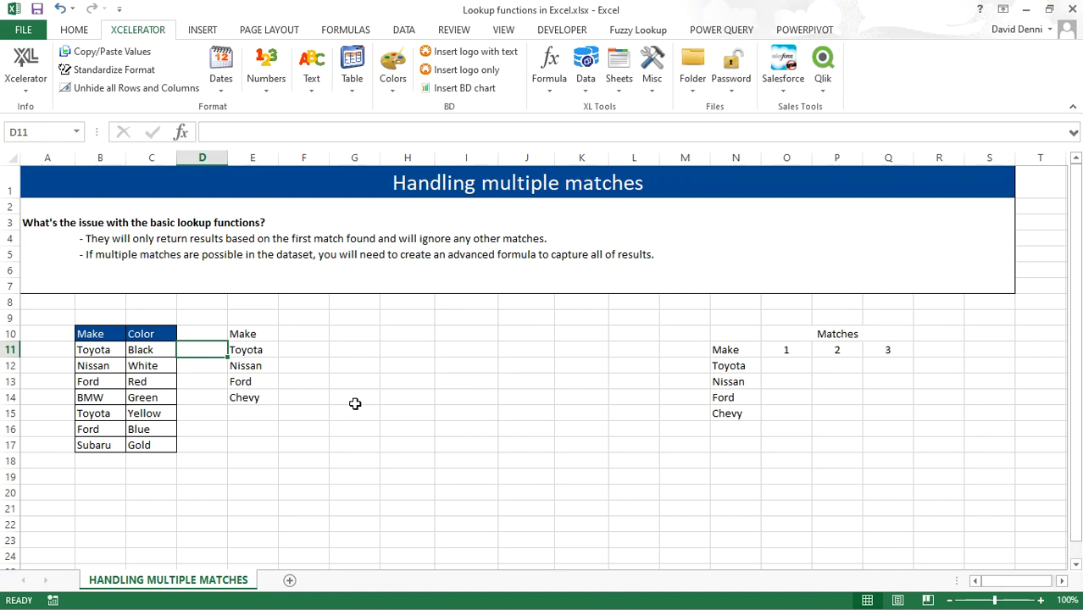
{"action": "type", "text": "="}
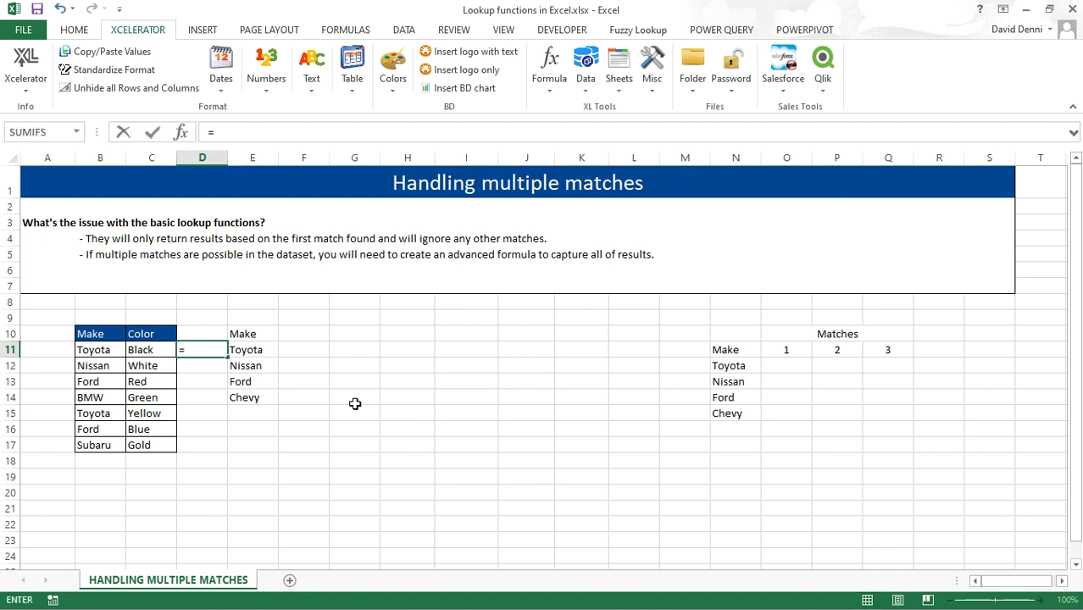
{"action": "type", "text": "countif("}
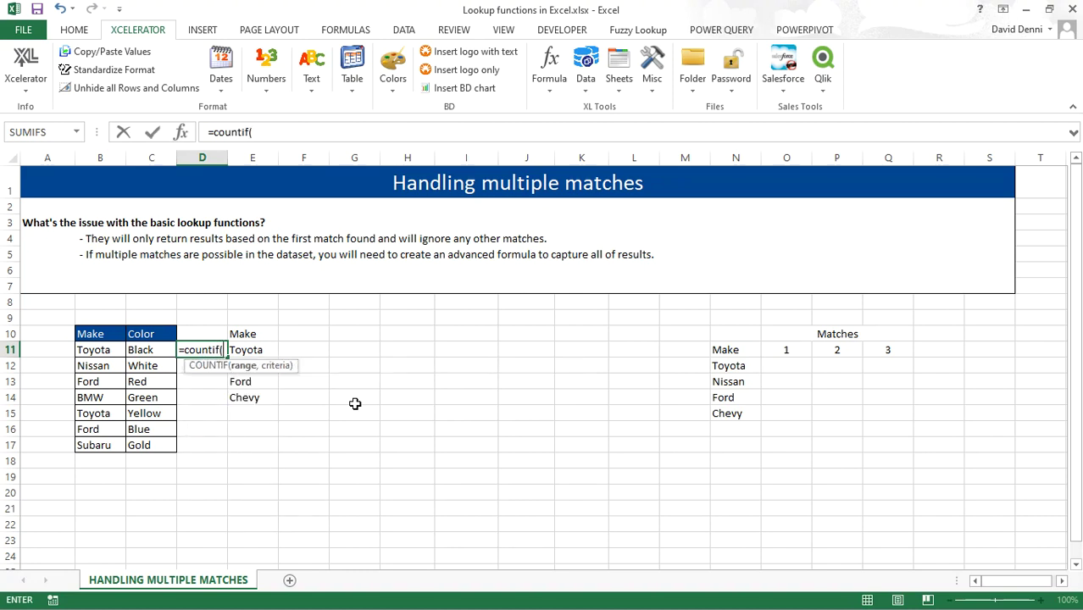
{"action": "left_click_drag", "start_coordinate": [111, 350], "coordinate": [102, 442]}
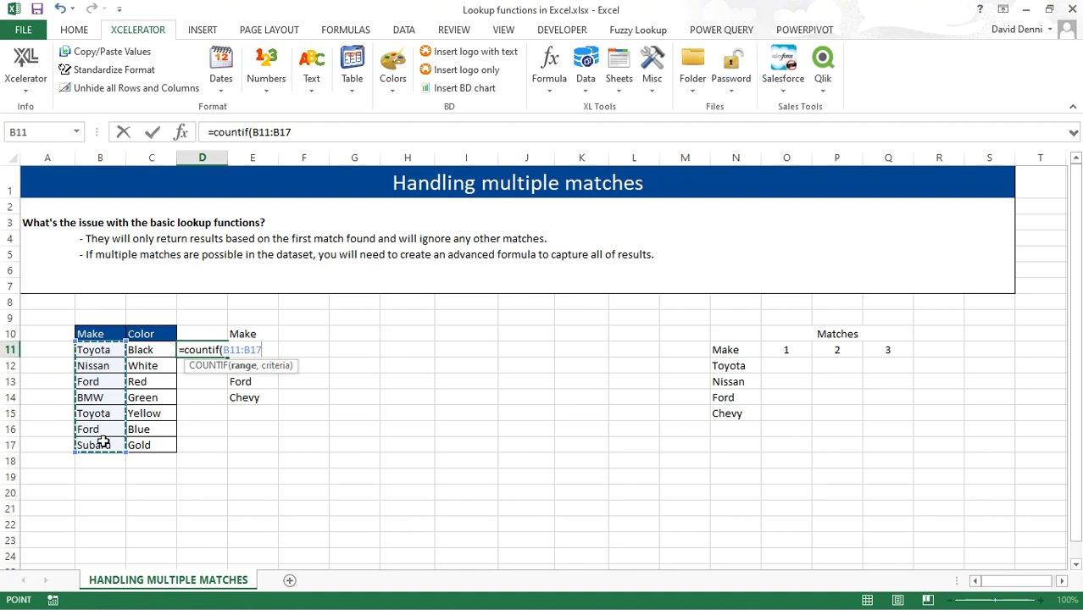
{"action": "key", "text": "F4"}
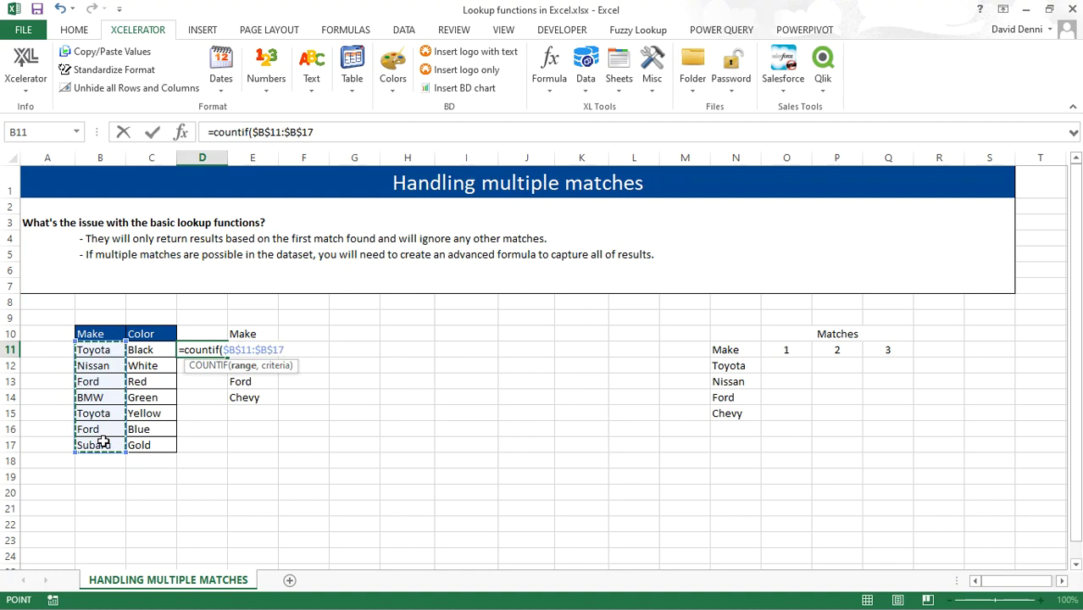
{"action": "type", "text": ","}
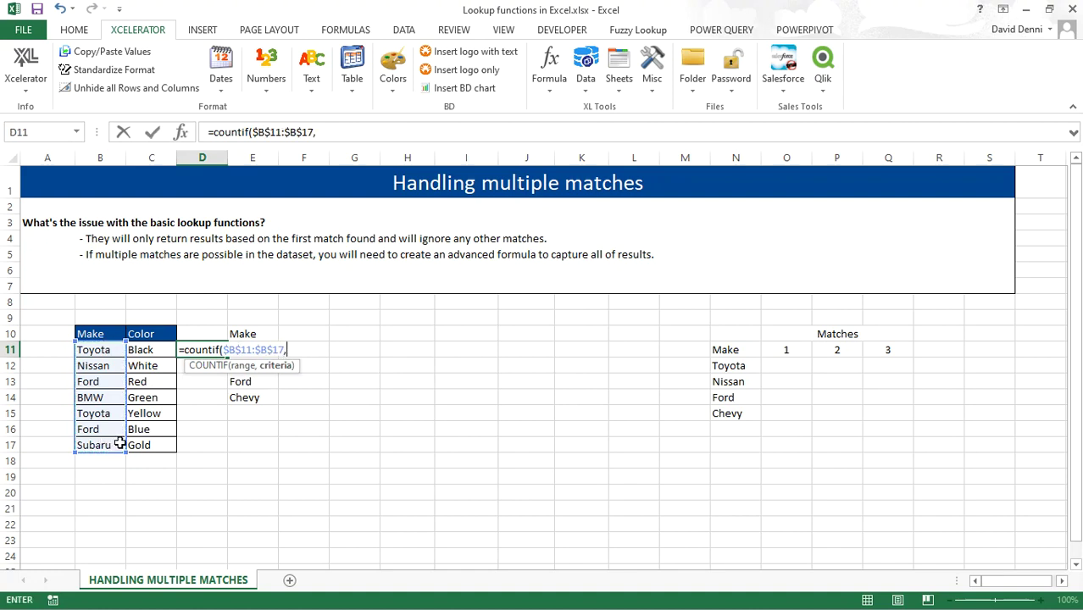
{"action": "type", "text": "e"}
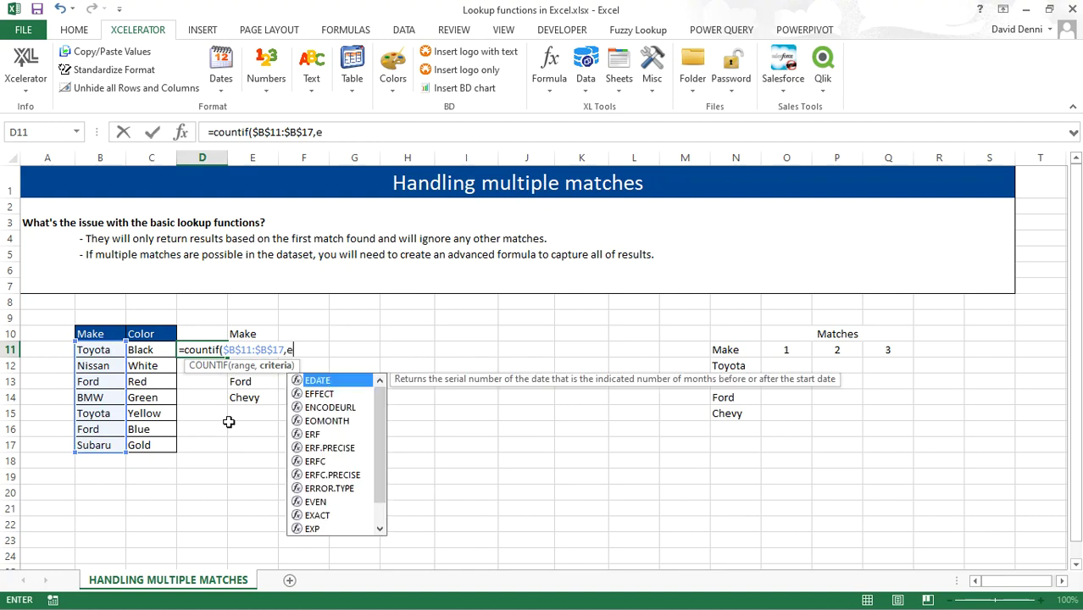
{"action": "type", "text": "11)"}
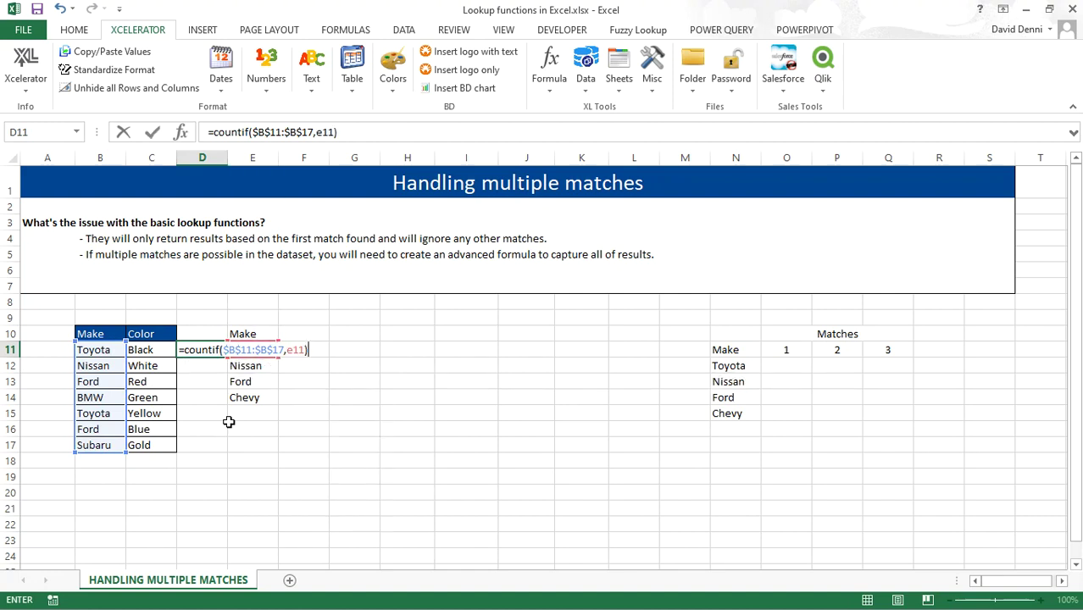
{"action": "key", "text": "Return"}
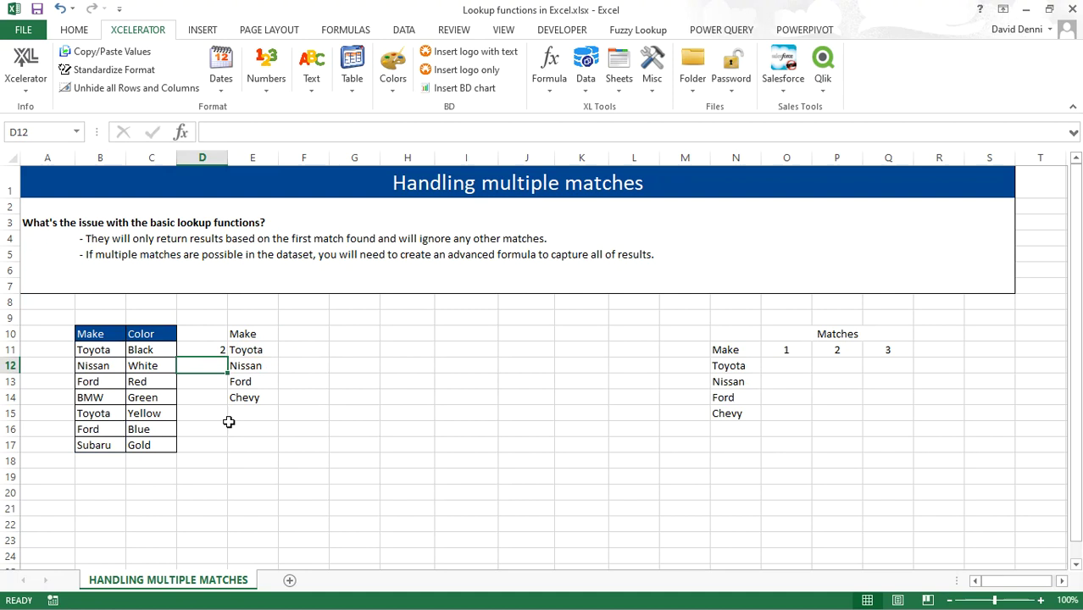
{"action": "left_click", "coordinate": [215, 348]}
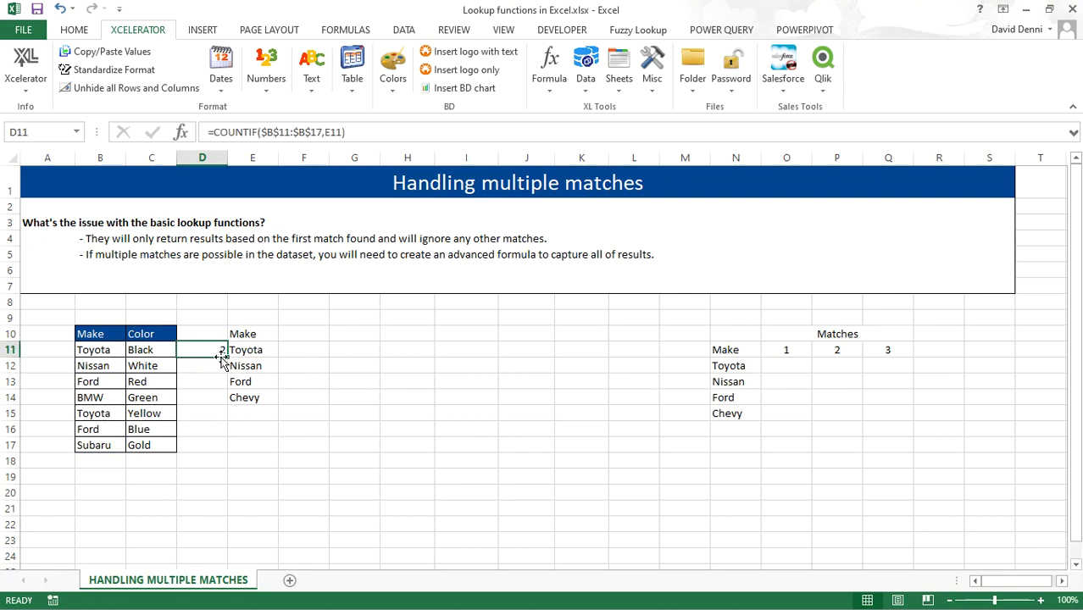
{"action": "left_click_drag", "start_coordinate": [225, 356], "coordinate": [227, 403]}
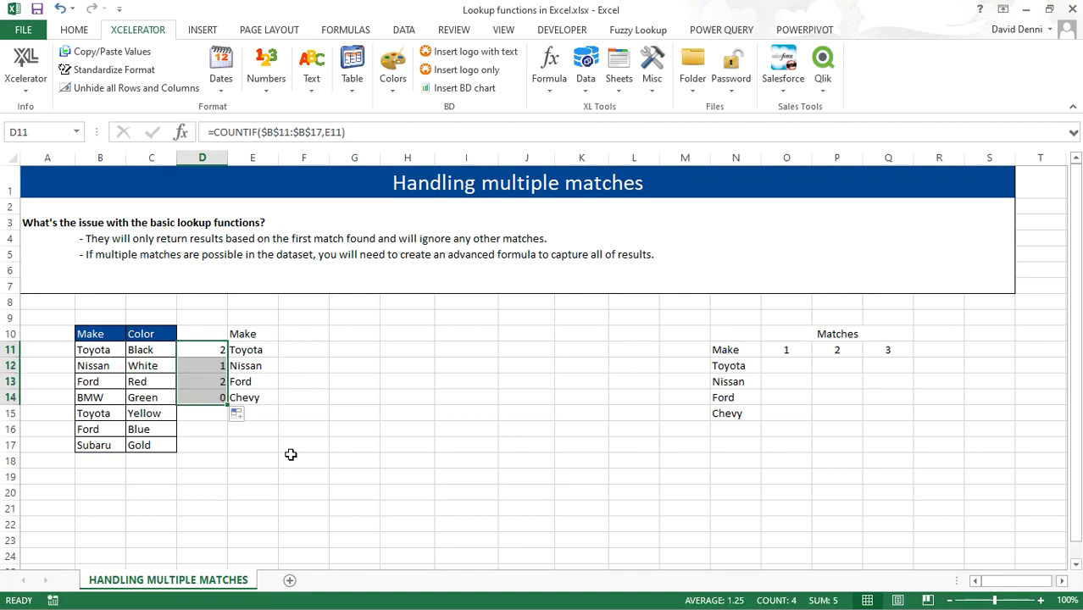
Clear the COUNTIF formulas from D11:D14.
{"action": "left_click", "coordinate": [266, 398]}
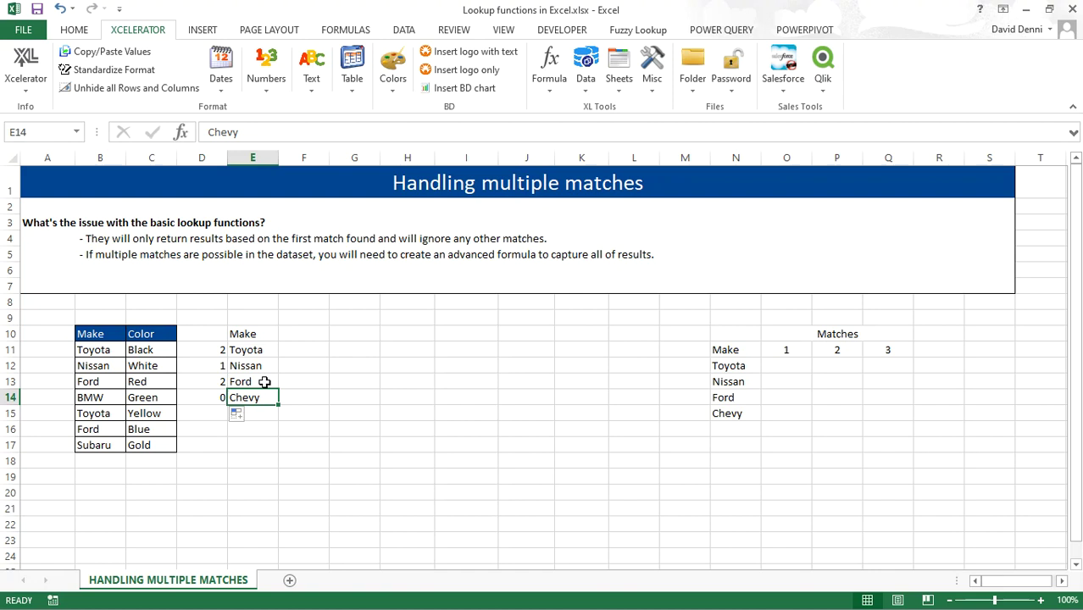
{"action": "left_click_drag", "start_coordinate": [207, 349], "coordinate": [204, 398]}
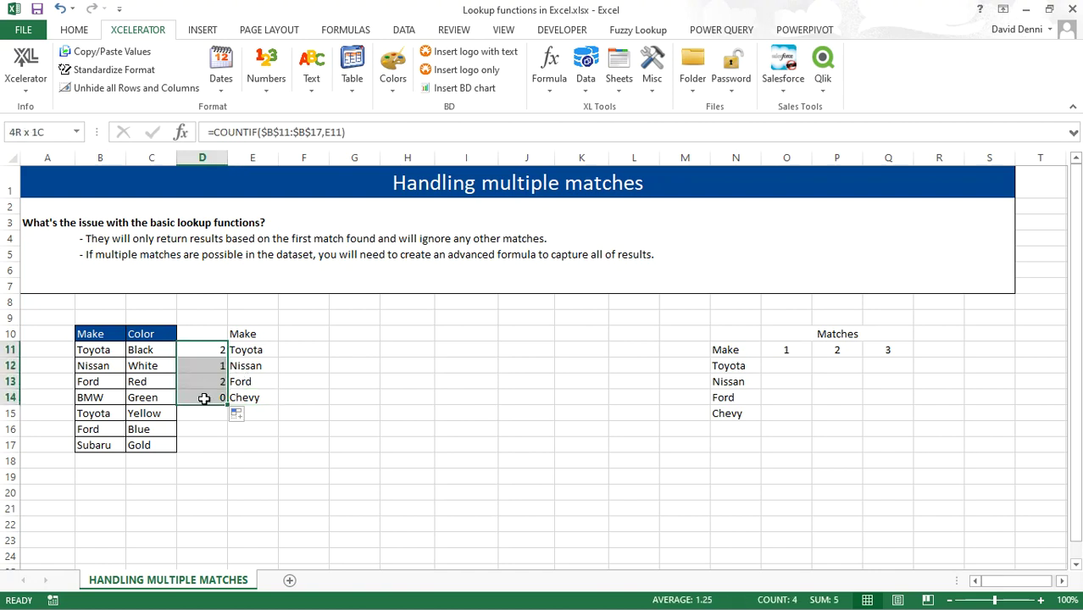
{"action": "key", "text": "Delete"}
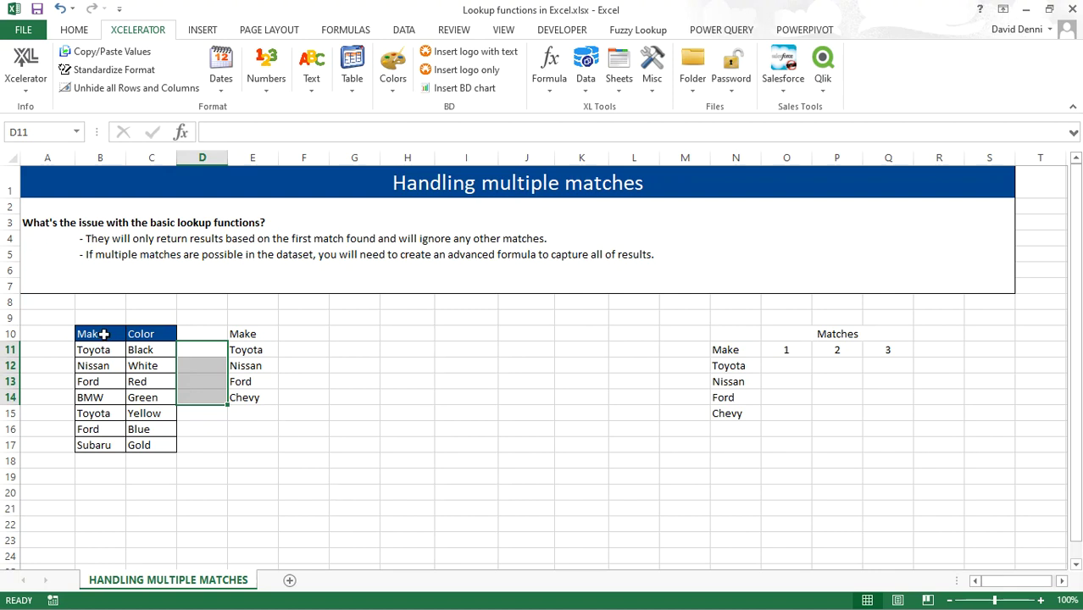
Convert the Make and Color range B10:C17 into a table with headers and name it list2.
{"action": "left_click_drag", "start_coordinate": [103, 334], "coordinate": [155, 444]}
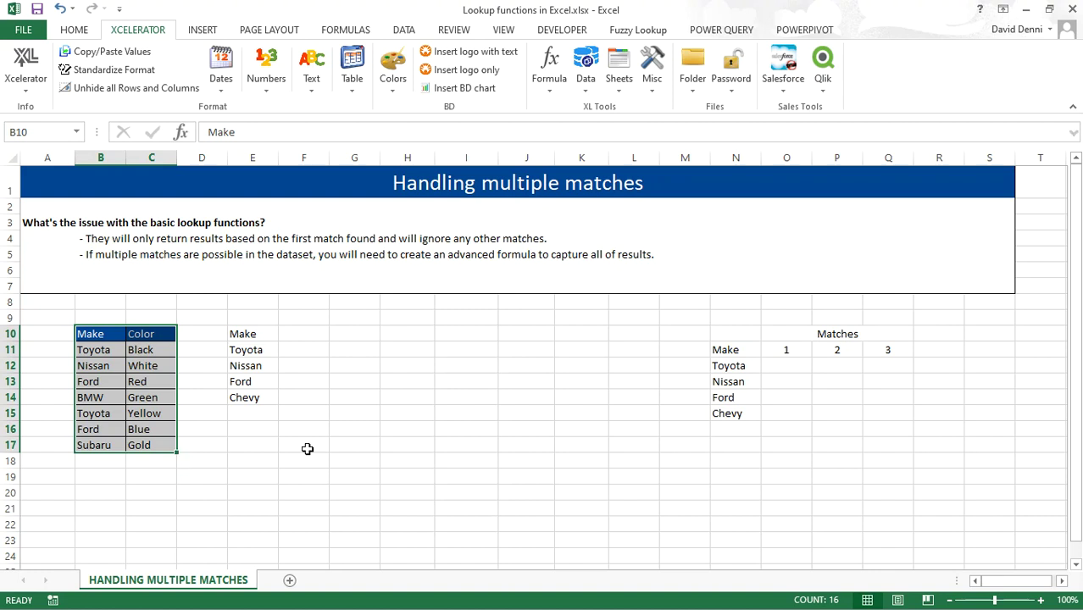
{"action": "key", "text": "ctrl+t"}
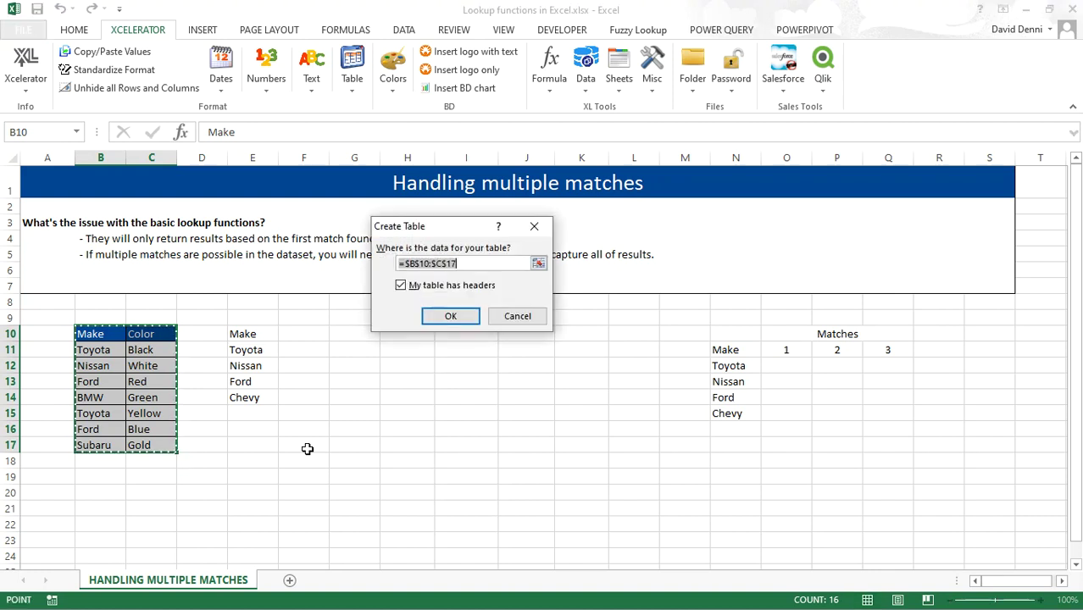
{"action": "left_click", "coordinate": [448, 316]}
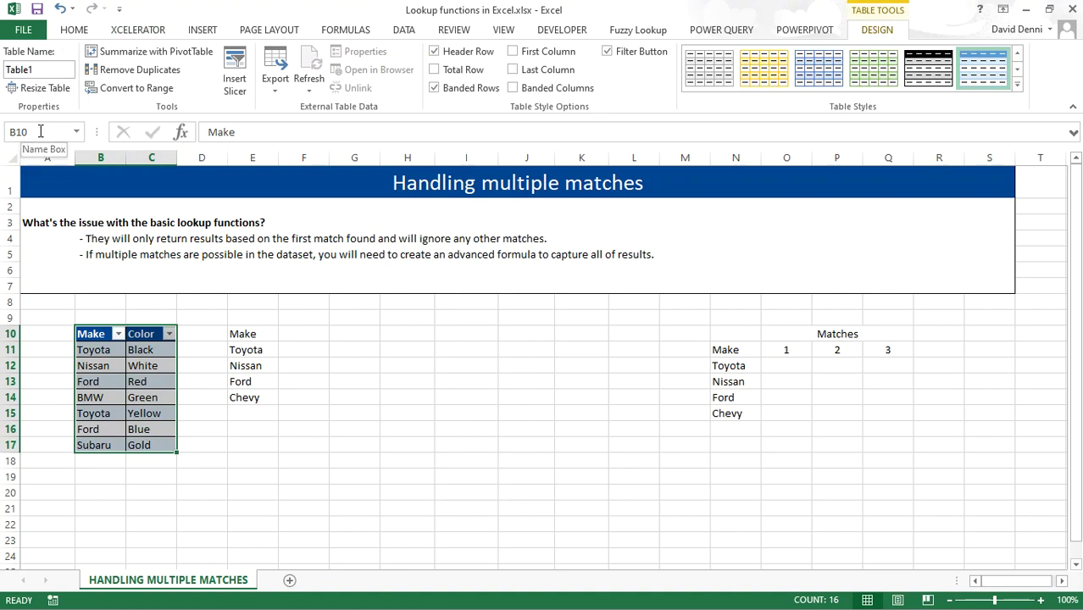
{"action": "left_click", "coordinate": [46, 72]}
{"action": "key", "text": "BackSpace"}
{"action": "type", "text": "list"}
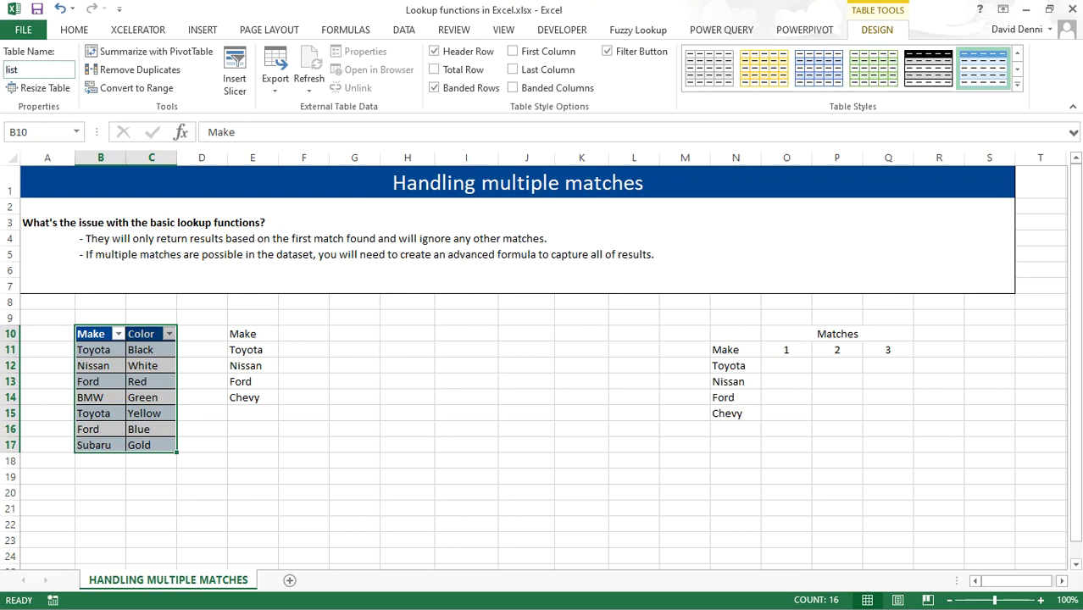
{"action": "type", "text": "2"}
Convert the lookup list E10:E14 into a table with headers and name it list1.
{"action": "left_click_drag", "start_coordinate": [244, 334], "coordinate": [258, 389]}
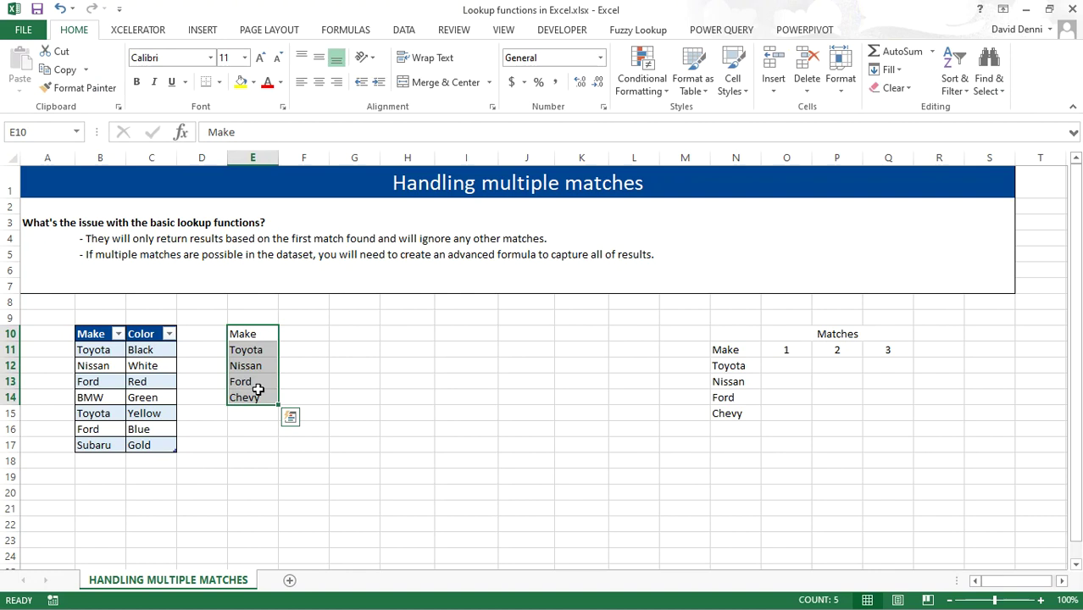
{"action": "key", "text": "ctrl+t"}
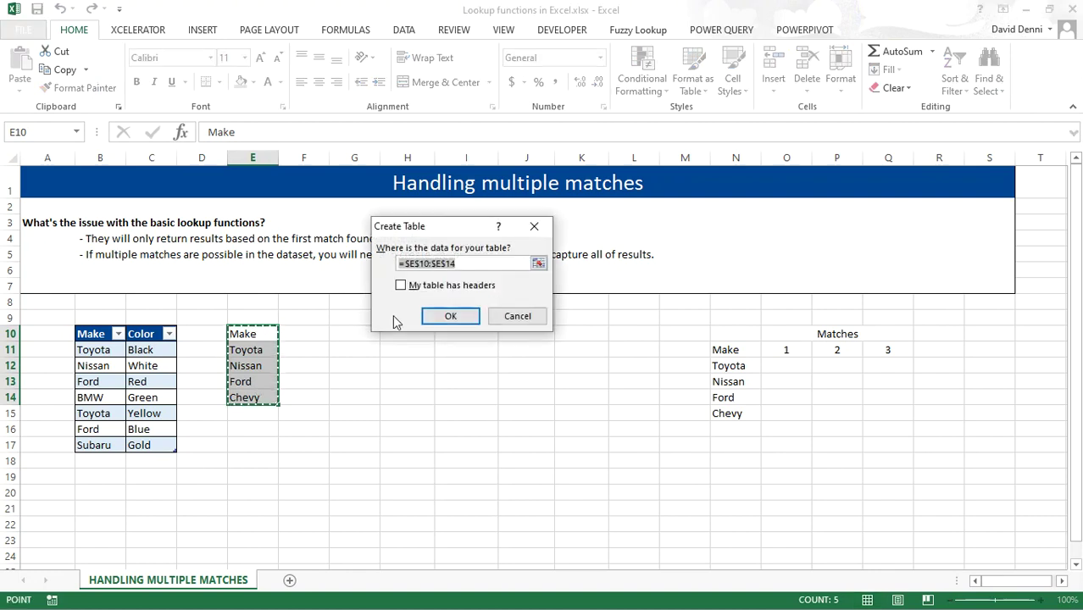
{"action": "left_click", "coordinate": [403, 287]}
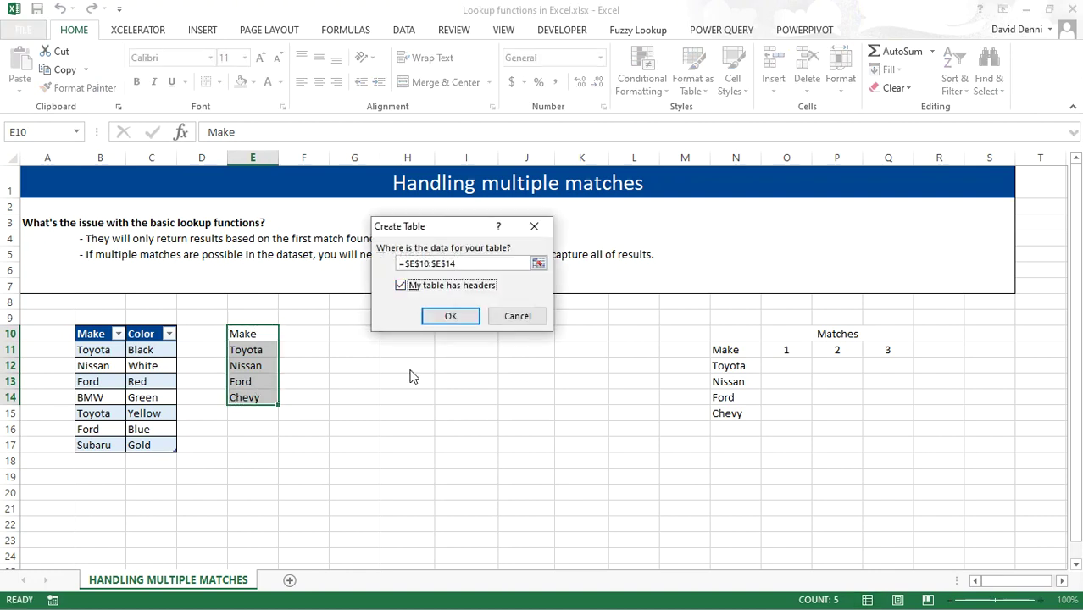
{"action": "left_click", "coordinate": [451, 316]}
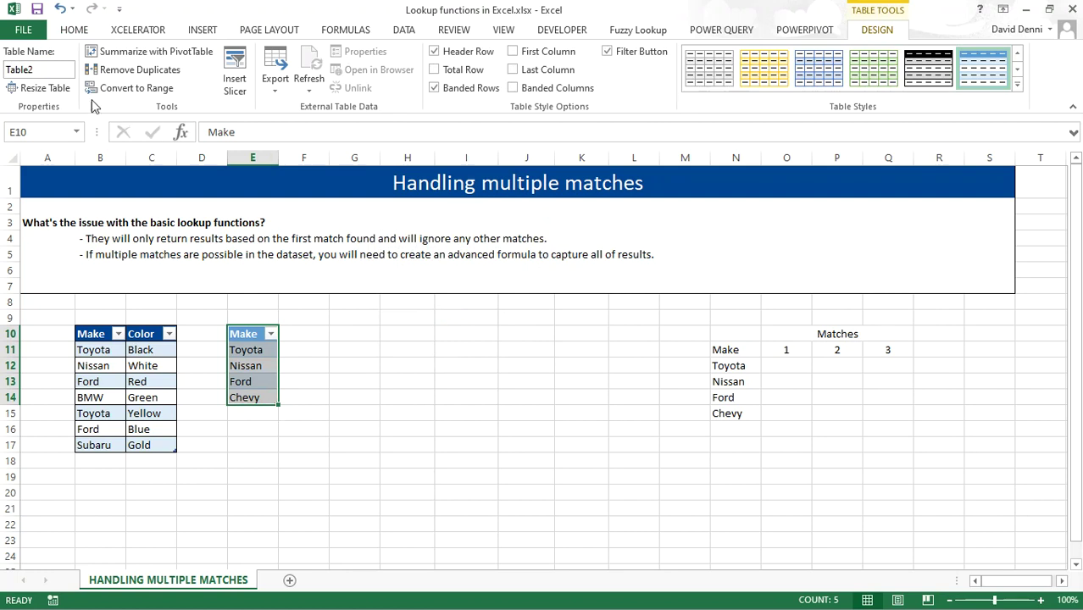
{"action": "left_click", "coordinate": [54, 72]}
{"action": "type", "text": "list1"}
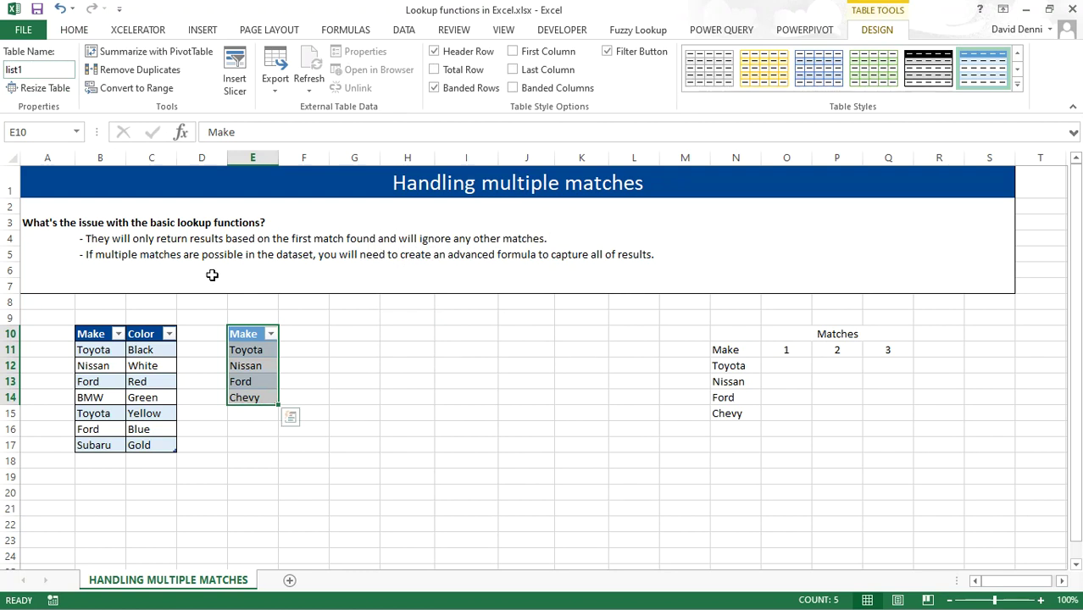
Start a Fuzzy Lookup with output at G10, using list1 as left table and list2 as right table, and join their Make columns.
{"action": "left_click", "coordinate": [343, 330]}
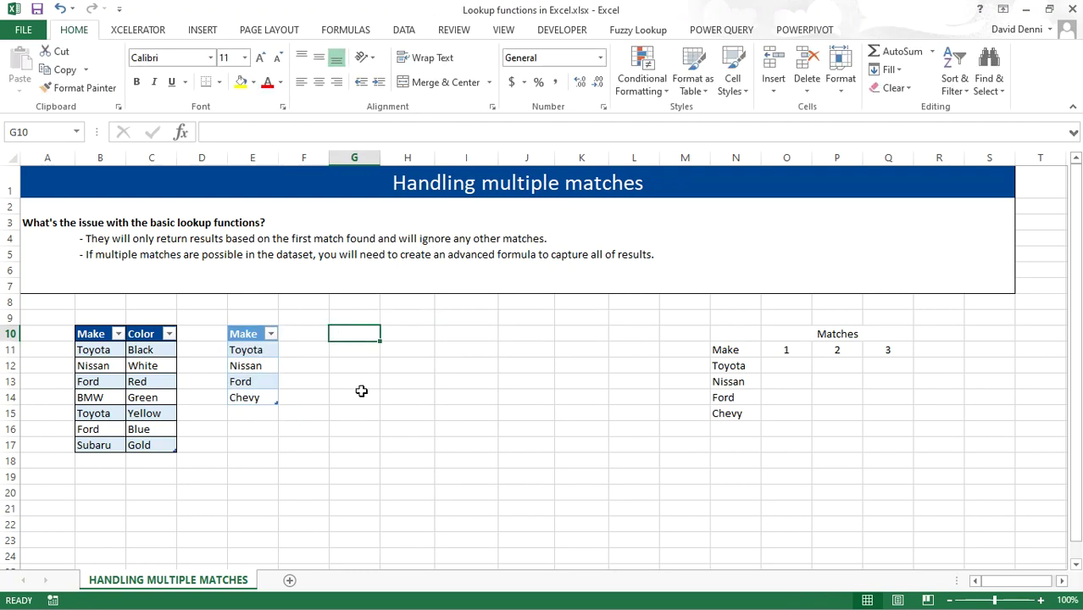
{"action": "left_click", "coordinate": [636, 32]}
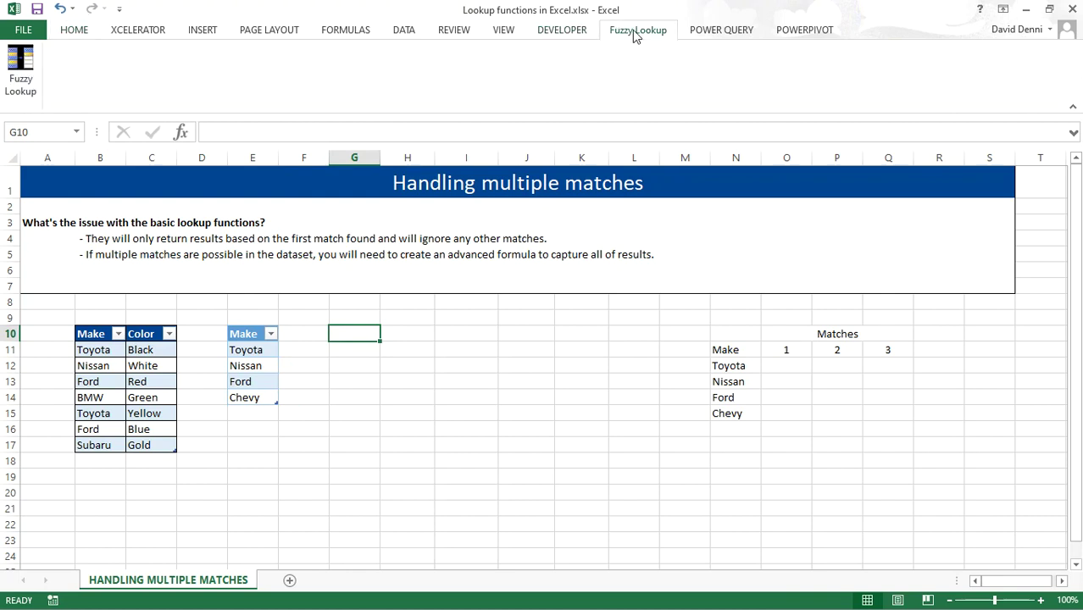
{"action": "left_click", "coordinate": [19, 74]}
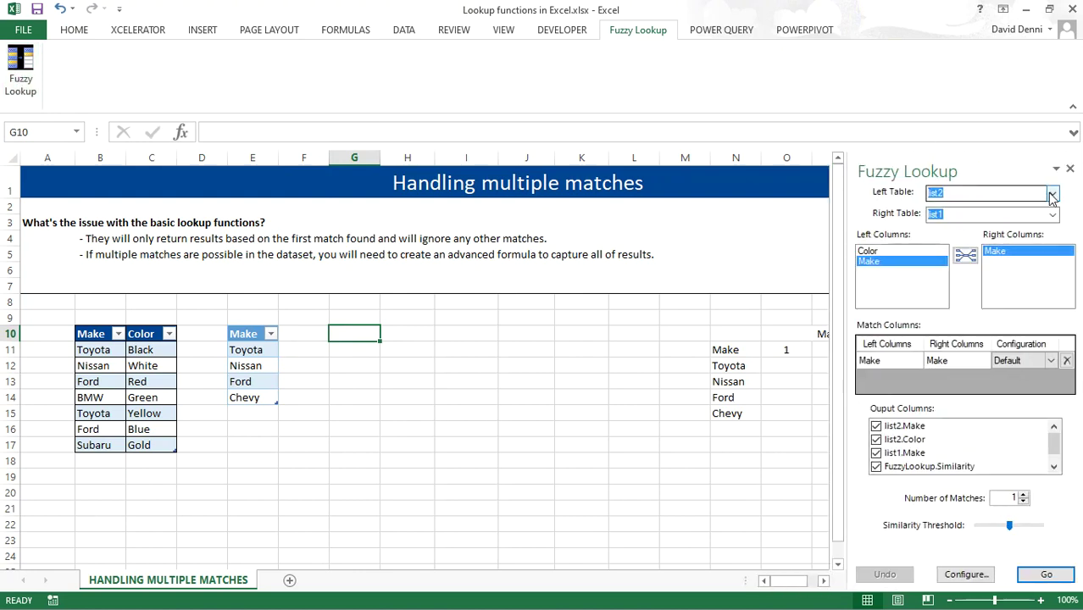
{"action": "left_click", "coordinate": [1052, 196]}
{"action": "left_click", "coordinate": [1047, 226]}
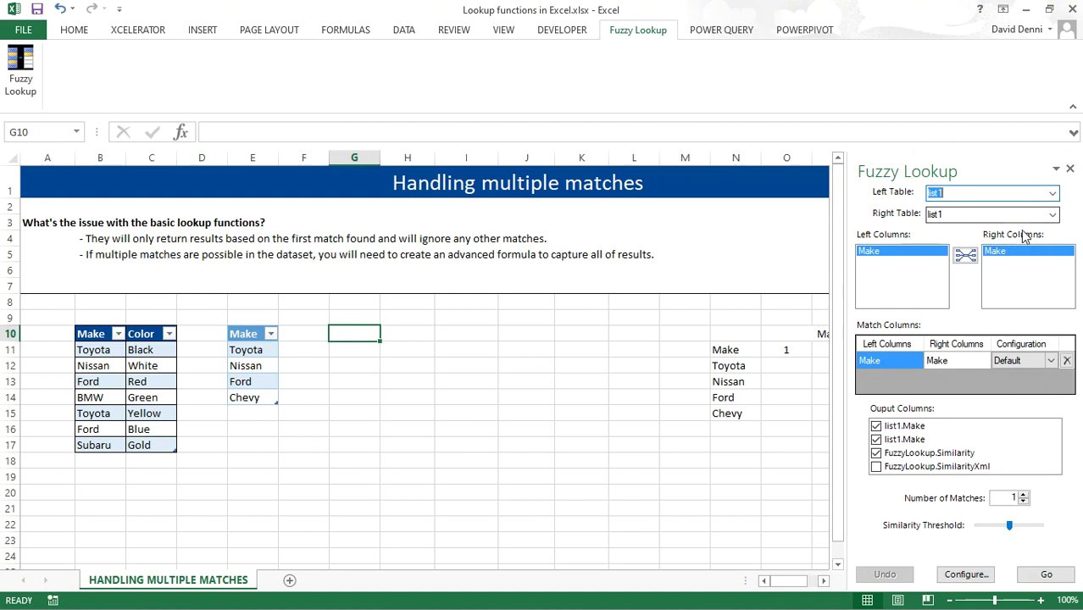
{"action": "left_click", "coordinate": [1053, 213]}
{"action": "left_click", "coordinate": [1044, 243]}
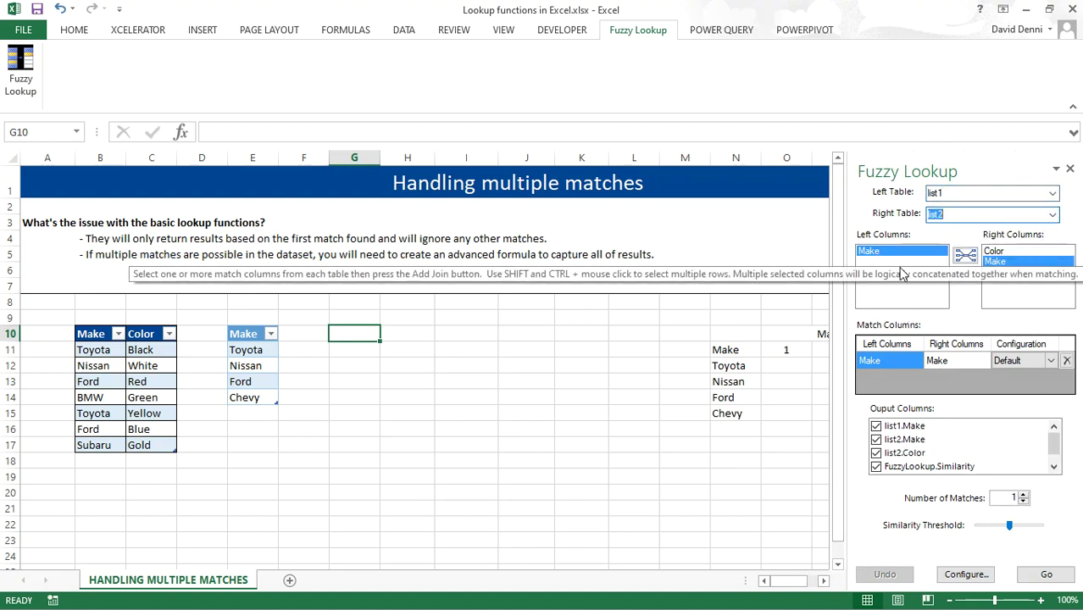
{"action": "left_click", "coordinate": [965, 257]}
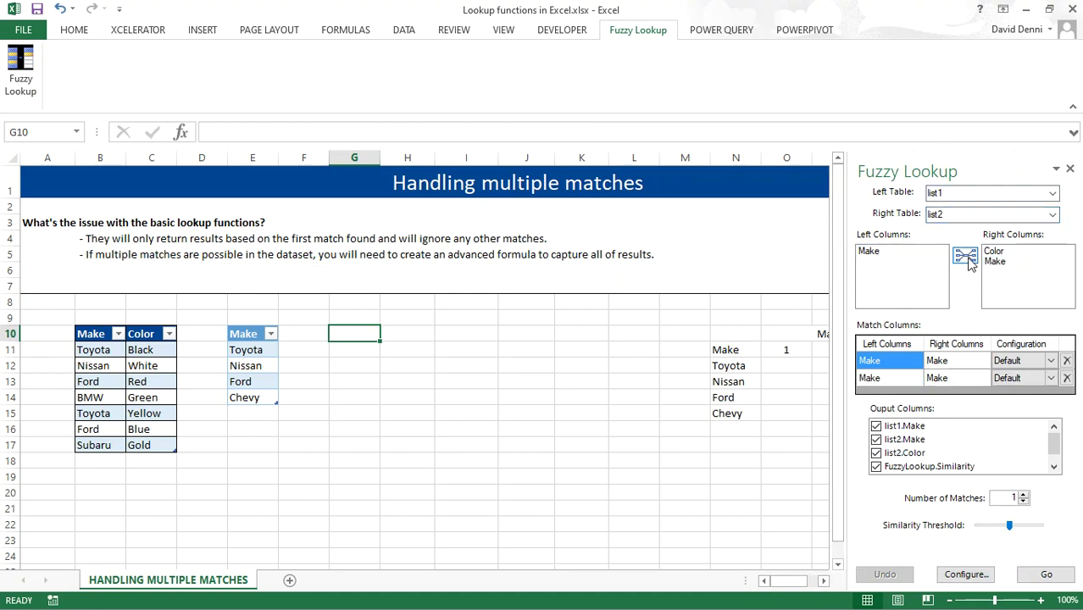
Exclude list2.Make and FuzzyLookup.Similarity from the Fuzzy Lookup output columns.
{"action": "left_click", "coordinate": [914, 441]}
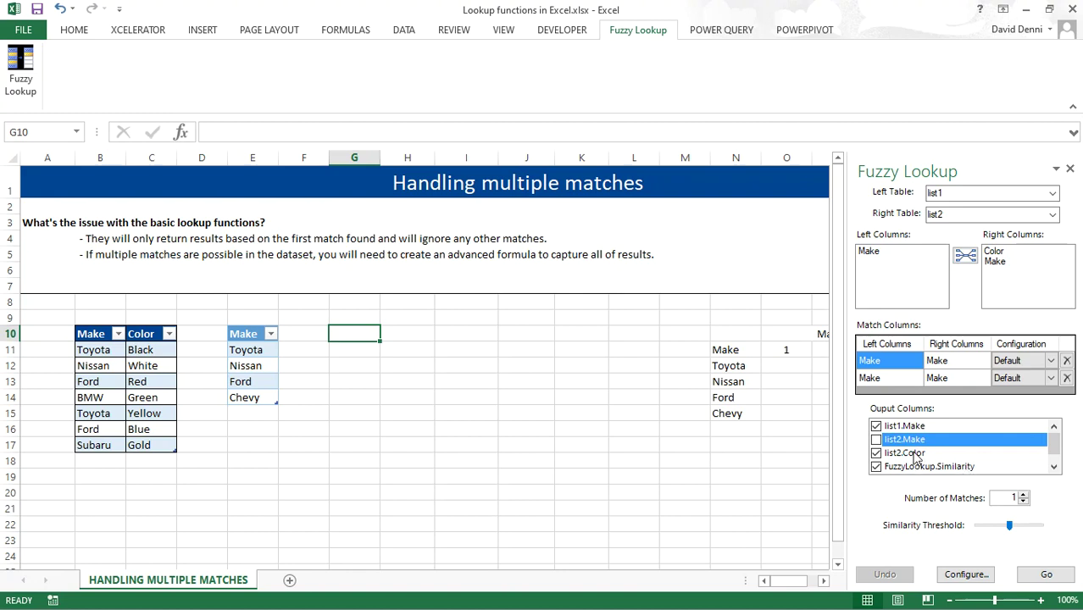
{"action": "scroll", "coordinate": [1060, 450], "scroll_direction": "down", "scroll_amount": 1}
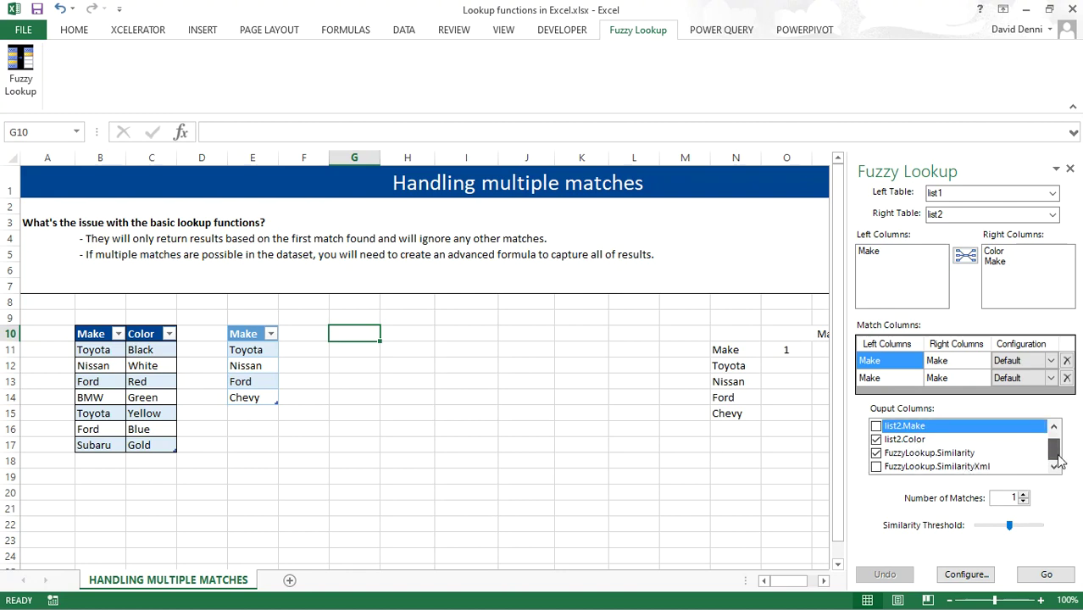
{"action": "left_click", "coordinate": [960, 455]}
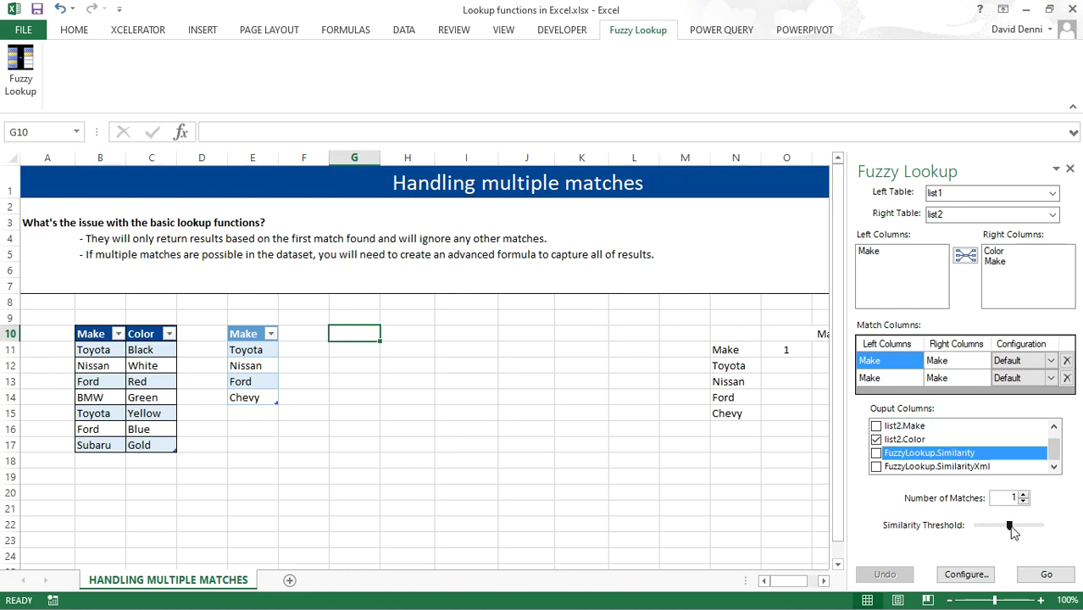
Set the similarity threshold to its maximum and the number of matches to 3, and run the Fuzzy Lookup.
{"action": "left_click_drag", "start_coordinate": [1008, 525], "coordinate": [1063, 525]}
{"action": "left_click", "coordinate": [1023, 495]}
{"action": "left_click", "coordinate": [1023, 495]}
{"action": "left_click", "coordinate": [1030, 578]}
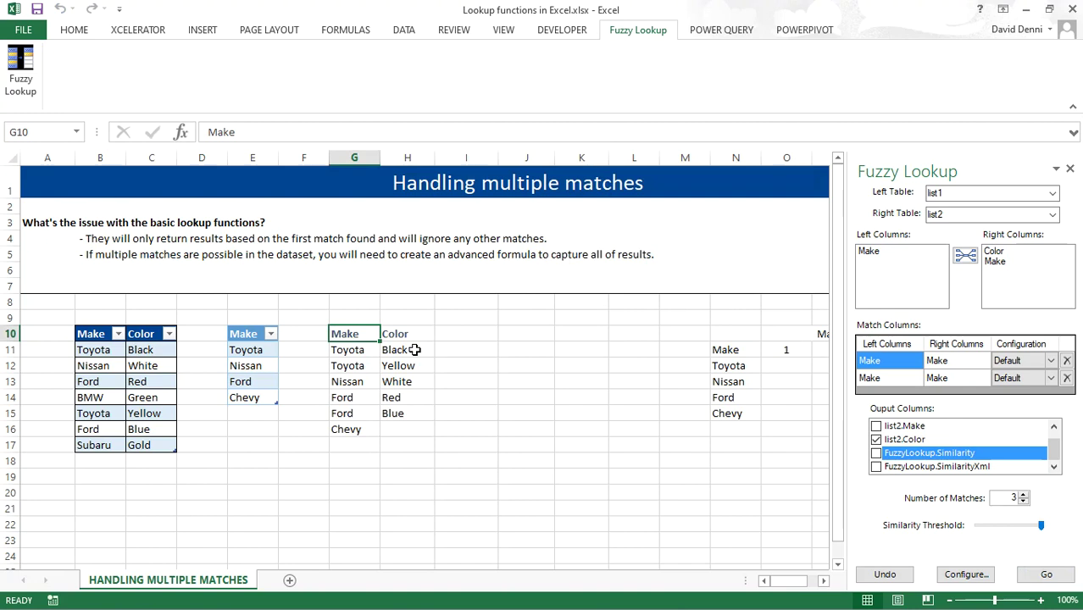
Check the colors returned for Toyota and Nissan in the Fuzzy Lookup results.
{"action": "left_click", "coordinate": [414, 349]}
{"action": "left_click", "coordinate": [416, 365]}
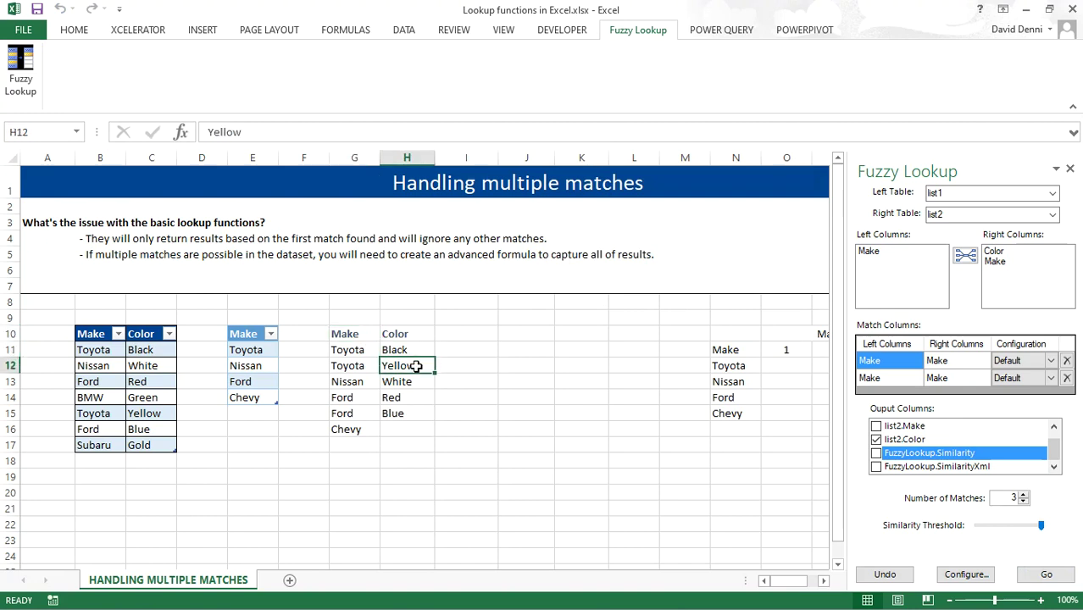
{"action": "left_click", "coordinate": [366, 381]}
{"action": "left_click", "coordinate": [409, 382]}
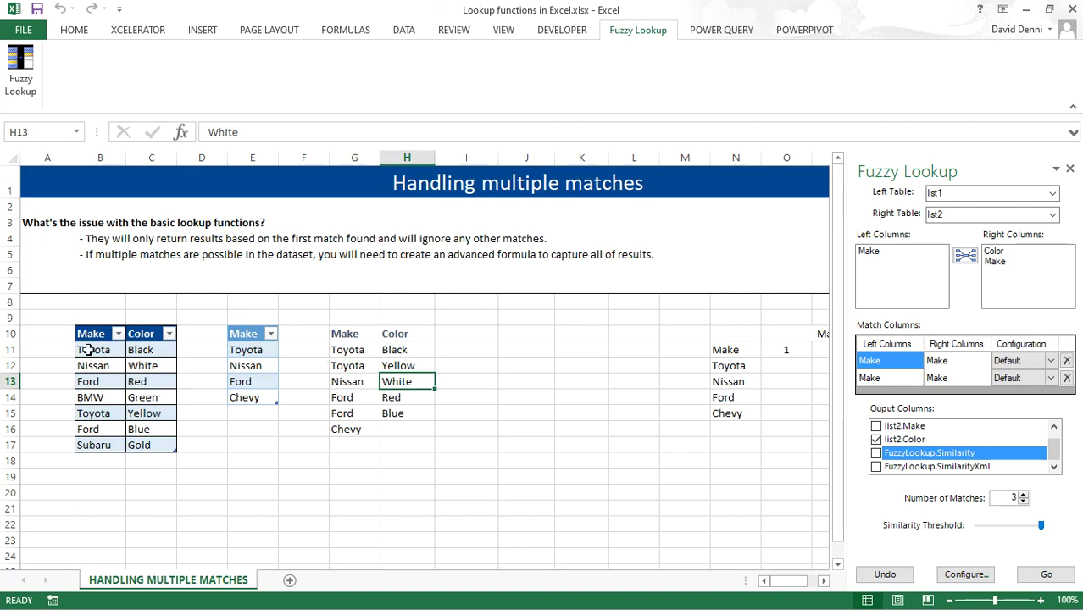
Try changing the first Toyota's color in C11 to Pink, check the result in H11, and undo the change.
{"action": "left_click", "coordinate": [146, 350]}
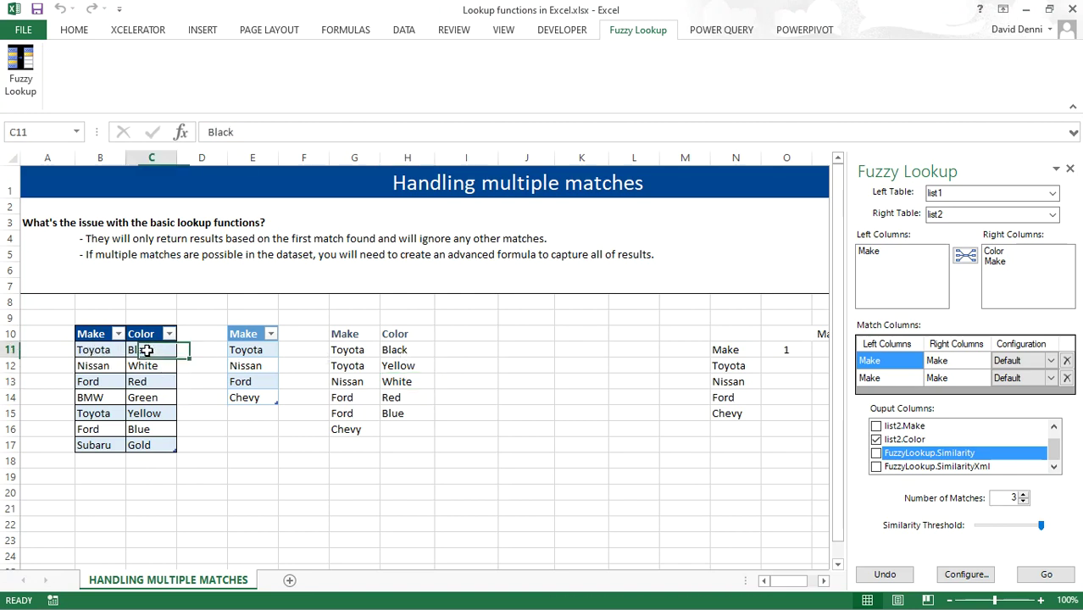
{"action": "type", "text": "Pink"}
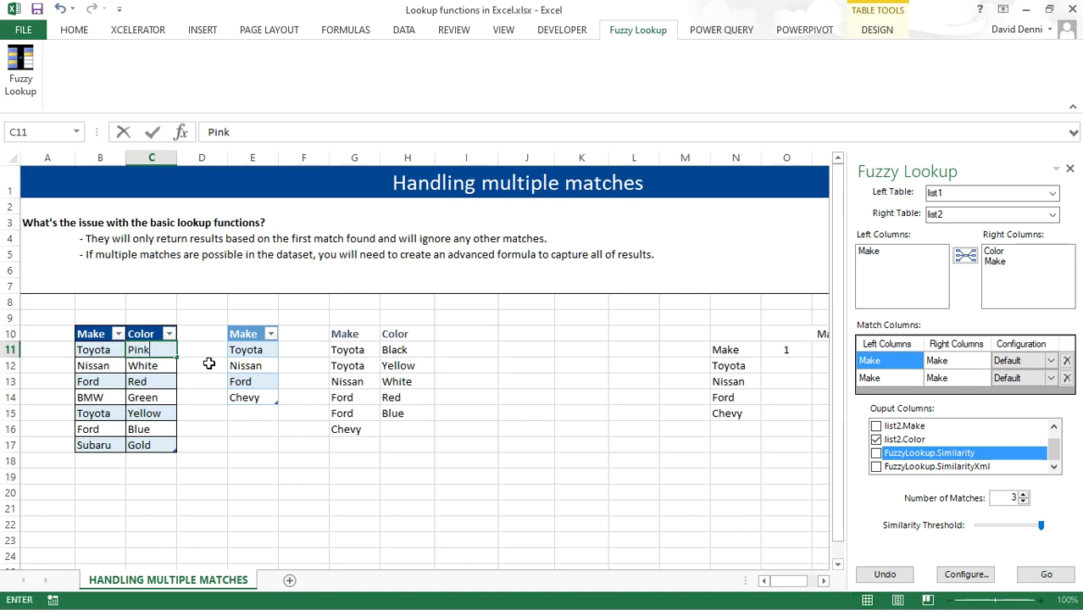
{"action": "key", "text": "Return"}
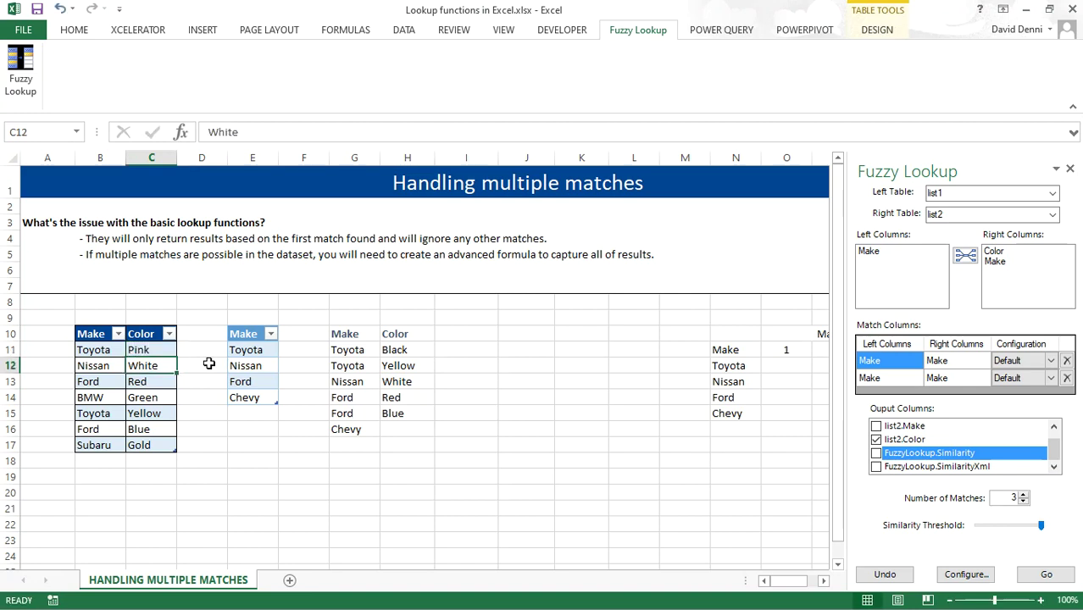
{"action": "left_click", "coordinate": [431, 354]}
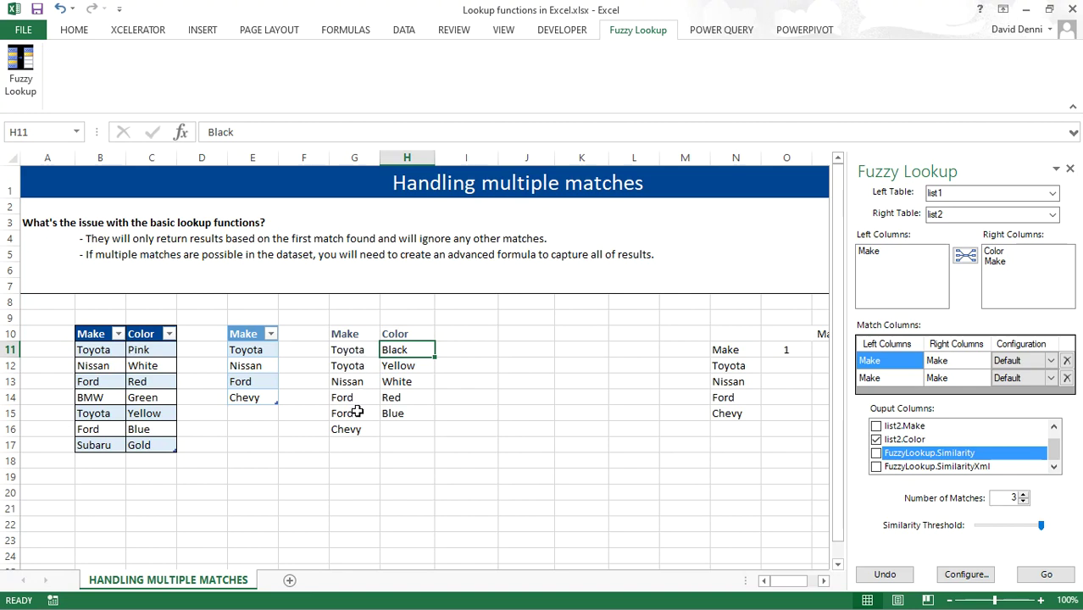
{"action": "left_click", "coordinate": [60, 9]}
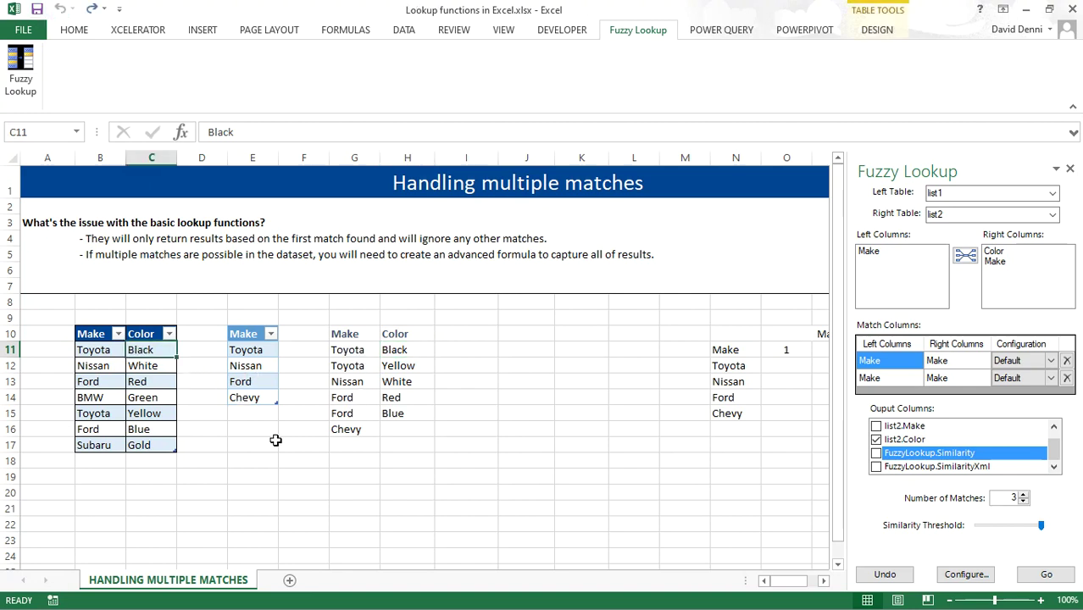
Close the Fuzzy Lookup pane and review the match numbers in O11:Q11.
{"action": "left_click", "coordinate": [1069, 172]}
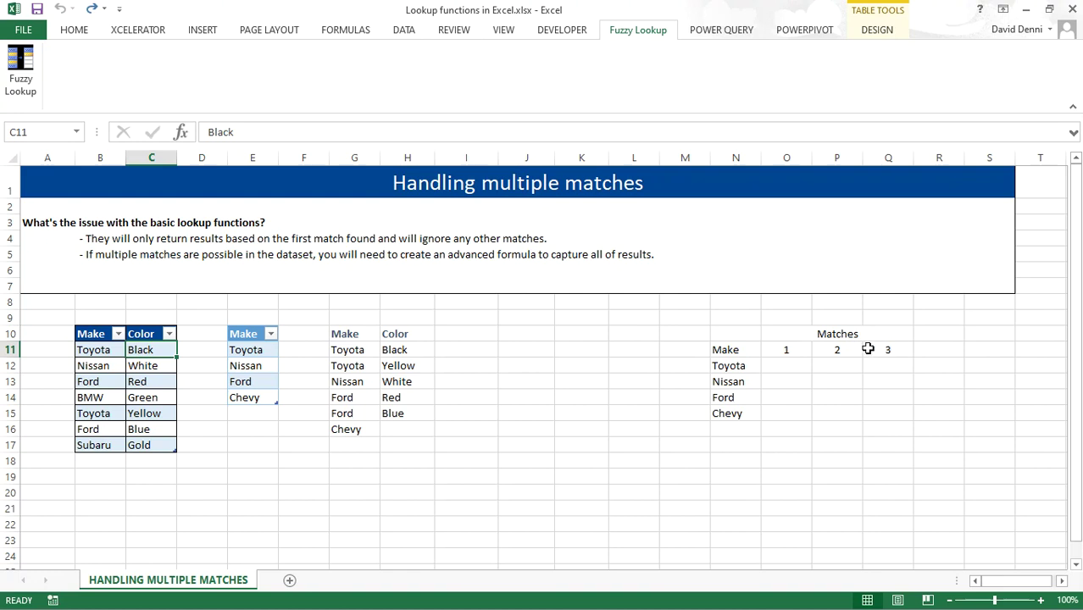
{"action": "left_click", "coordinate": [787, 350]}
{"action": "left_click", "coordinate": [847, 350]}
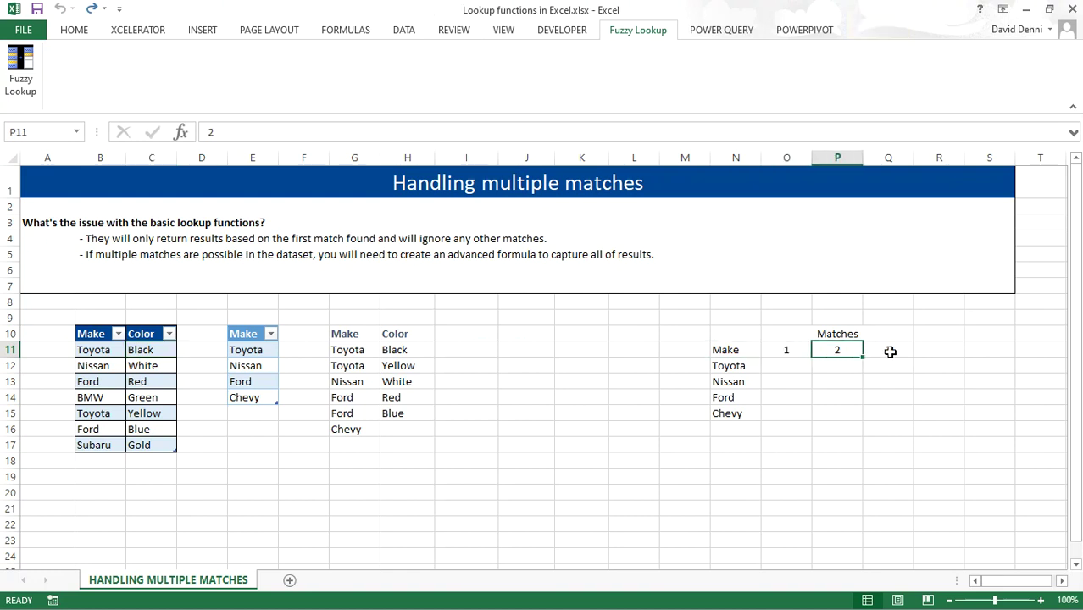
{"action": "left_click", "coordinate": [888, 351]}
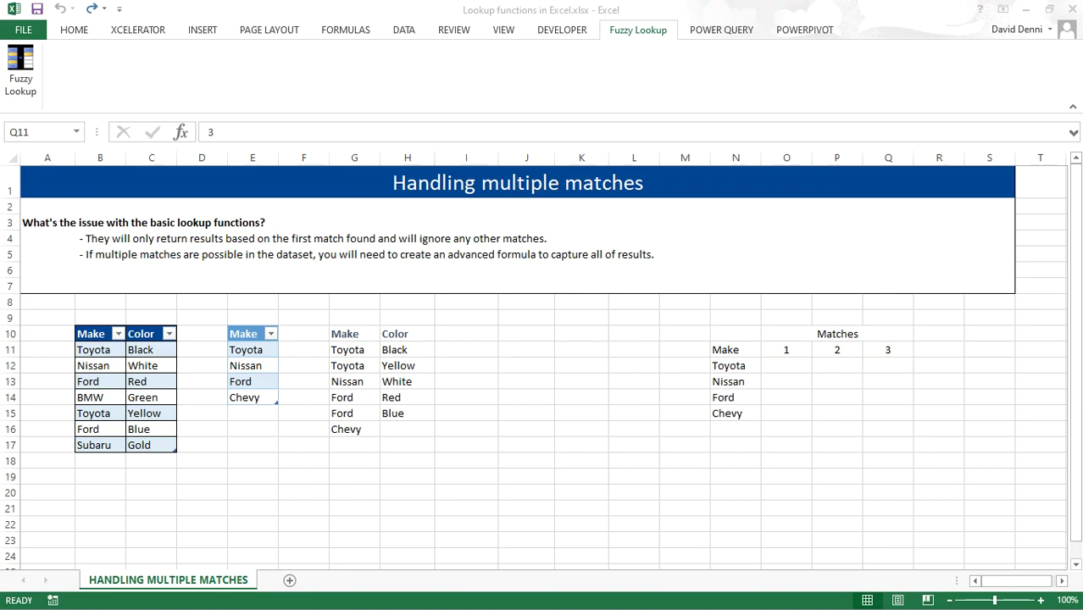
Enter the array formula =IFERROR(INDEX($C$11:$C$17, SMALL(IF($N12=$B$11:$B$17, ROW($C$11:$C$17)-ROW($C$10),""), O$11)),"") in O12 and review it.
{"action": "left_click", "coordinate": [785, 365]}
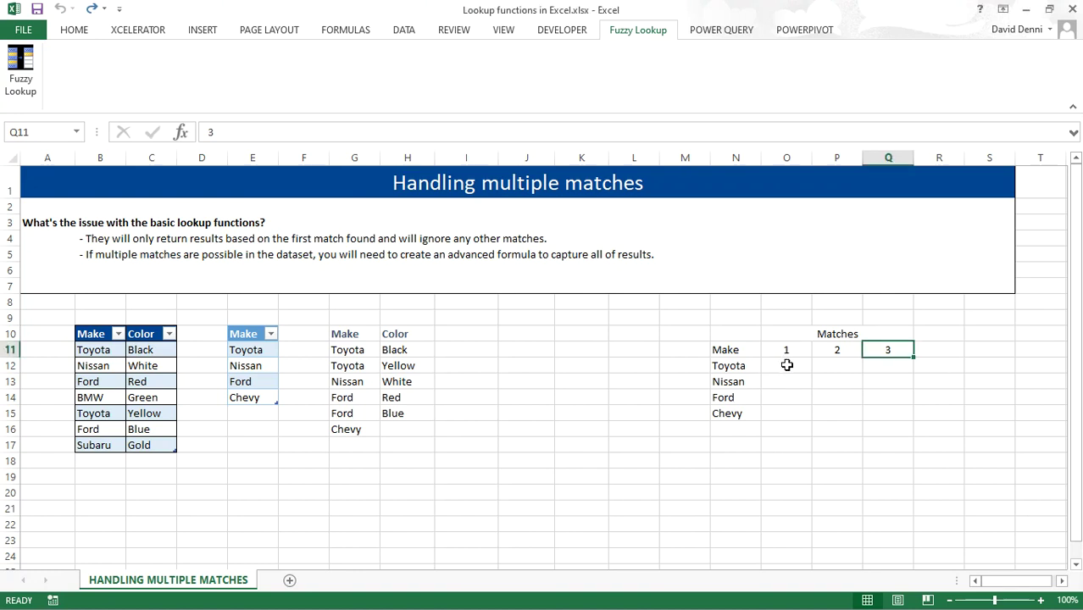
{"action": "left_click", "coordinate": [303, 126]}
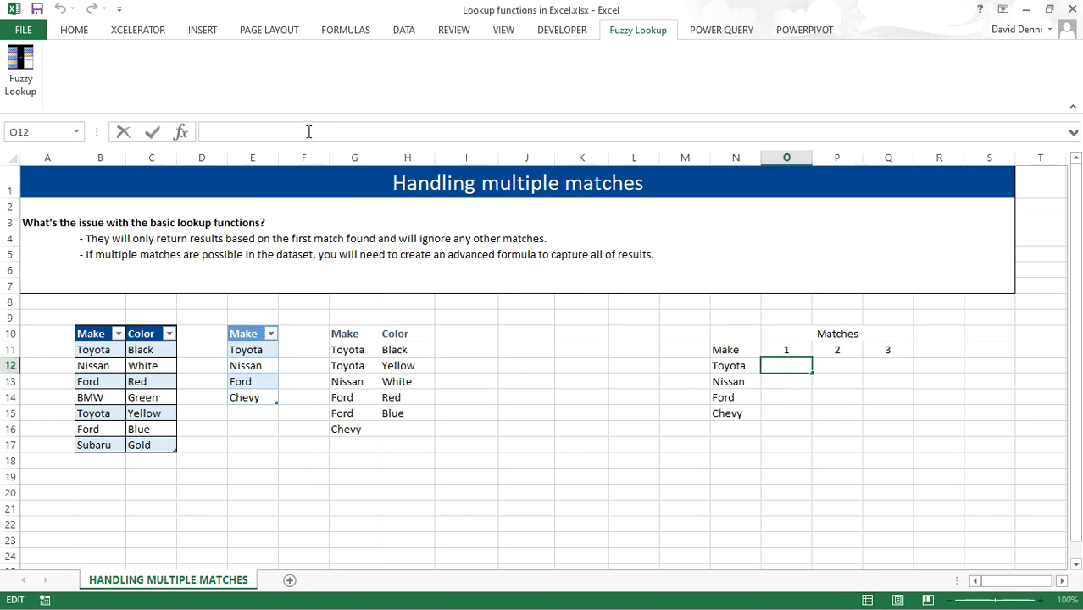
{"action": "type", "text": "=IFERROR(INDEX($C$11:$C$17, SMALL(IF($N12=$B$11:$B$17, ROW($C$11:$C$17)-ROW($C$10),\"\"), O$11)),\"\")"}
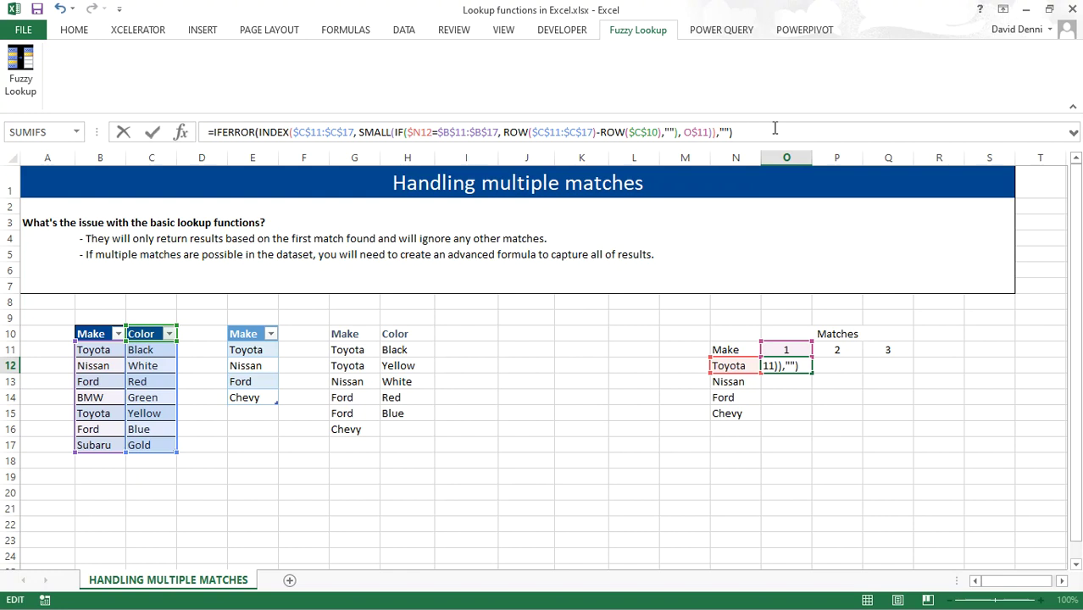
{"action": "key", "text": "ctrl+shift+Return"}
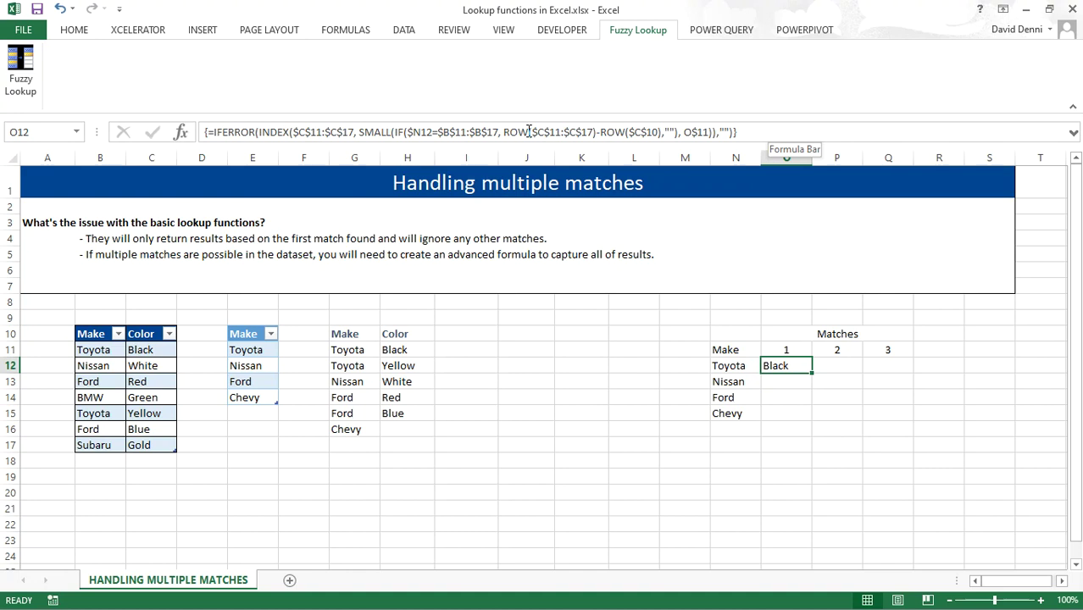
{"action": "left_click", "coordinate": [518, 425]}
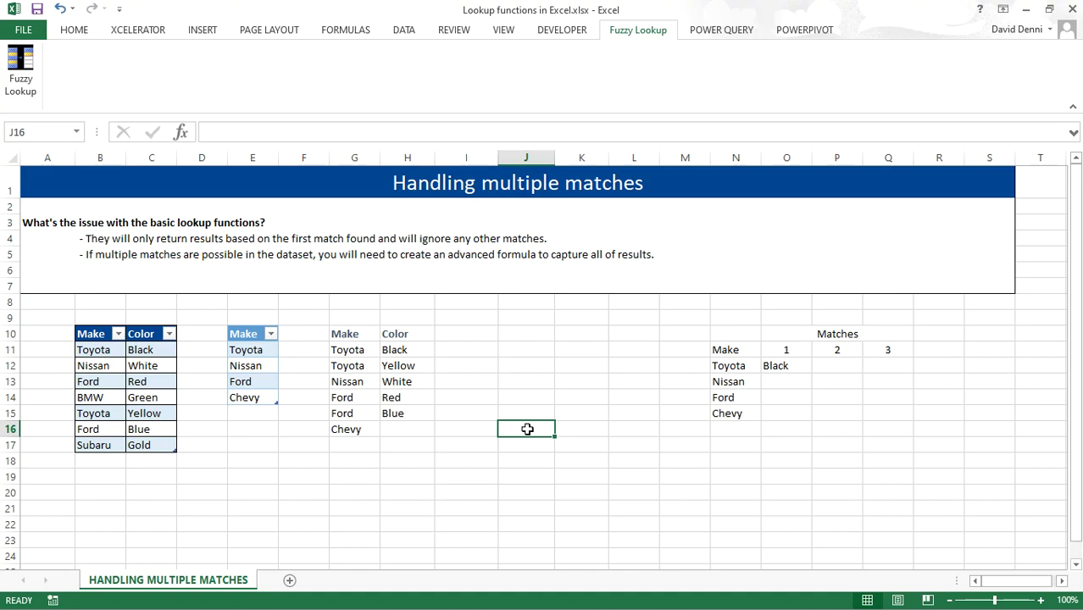
{"action": "left_click", "coordinate": [805, 367]}
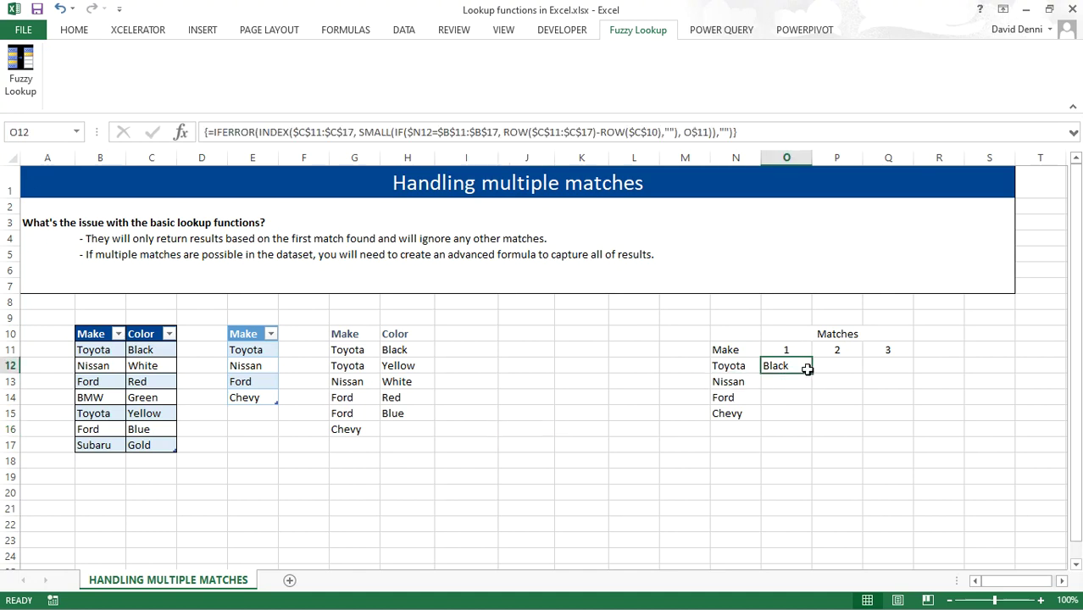
Demonstrate the SMALL function by entering =SMALL({10,20,30,40},3) in J18.
{"action": "left_click", "coordinate": [530, 462]}
{"action": "type", "text": "=s"}
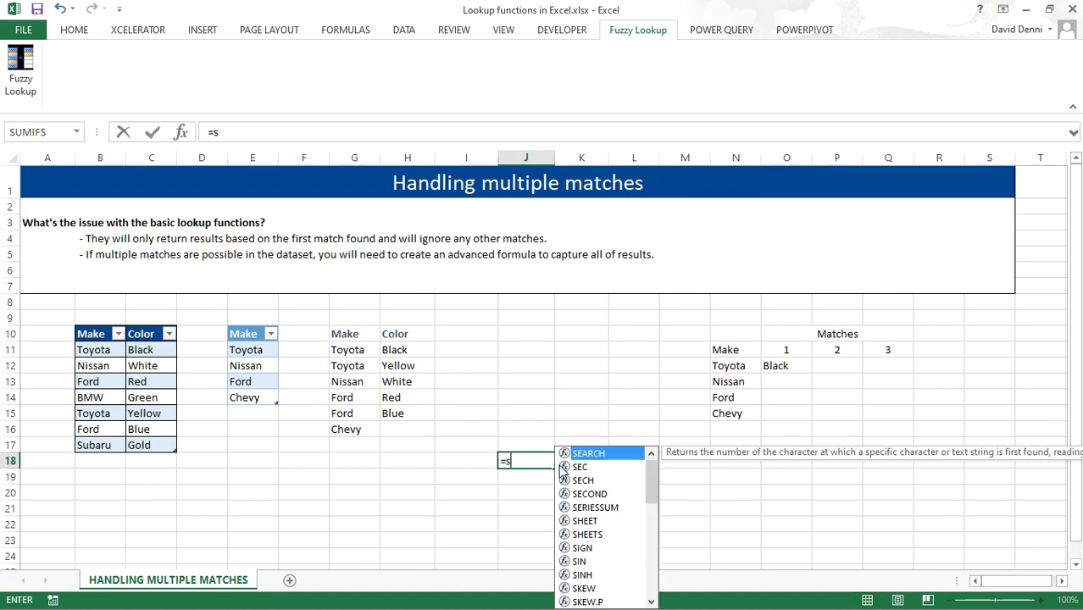
{"action": "type", "text": "mall("}
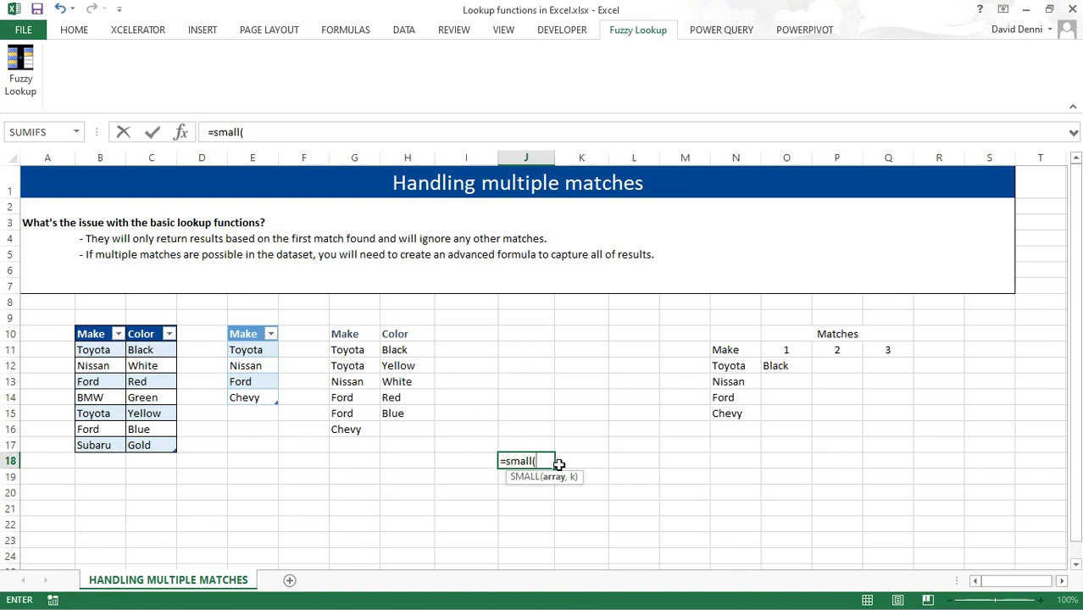
{"action": "type", "text": "{10,20,30"}
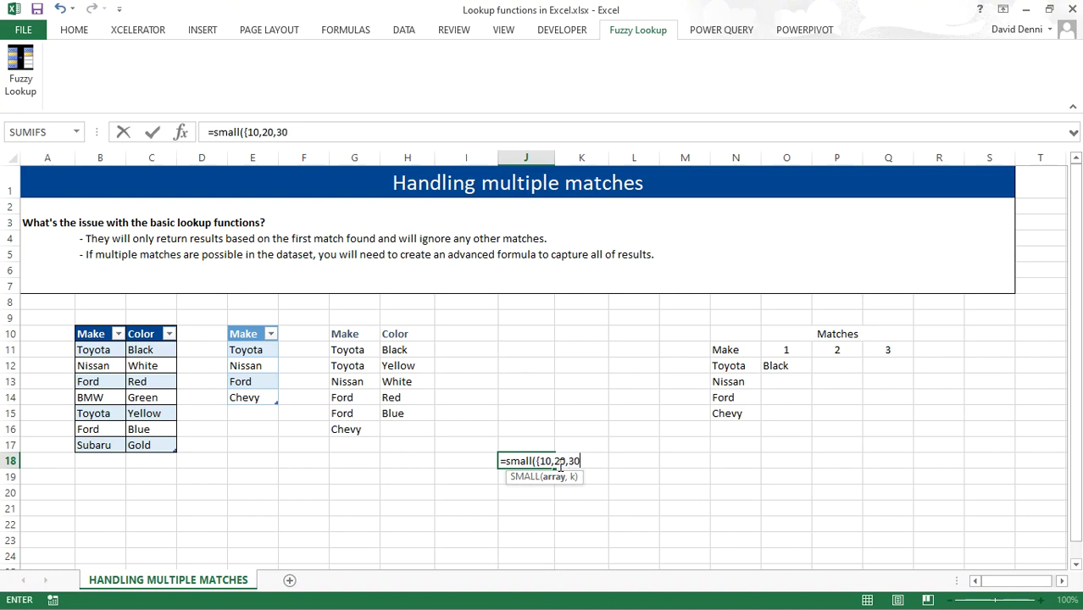
{"action": "type", "text": ",40},3)"}
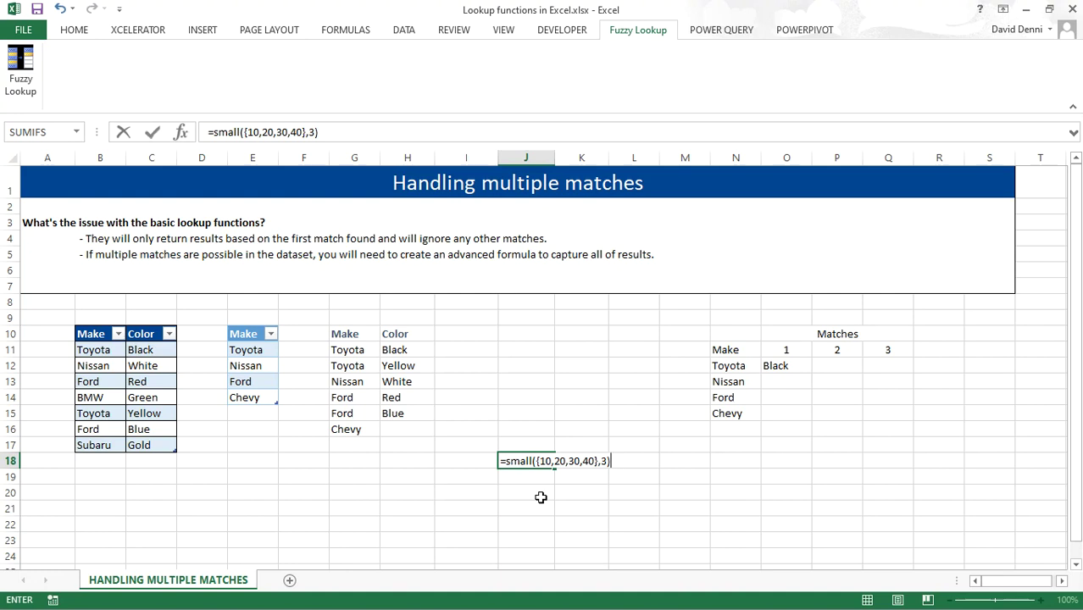
{"action": "key", "text": "Return"}
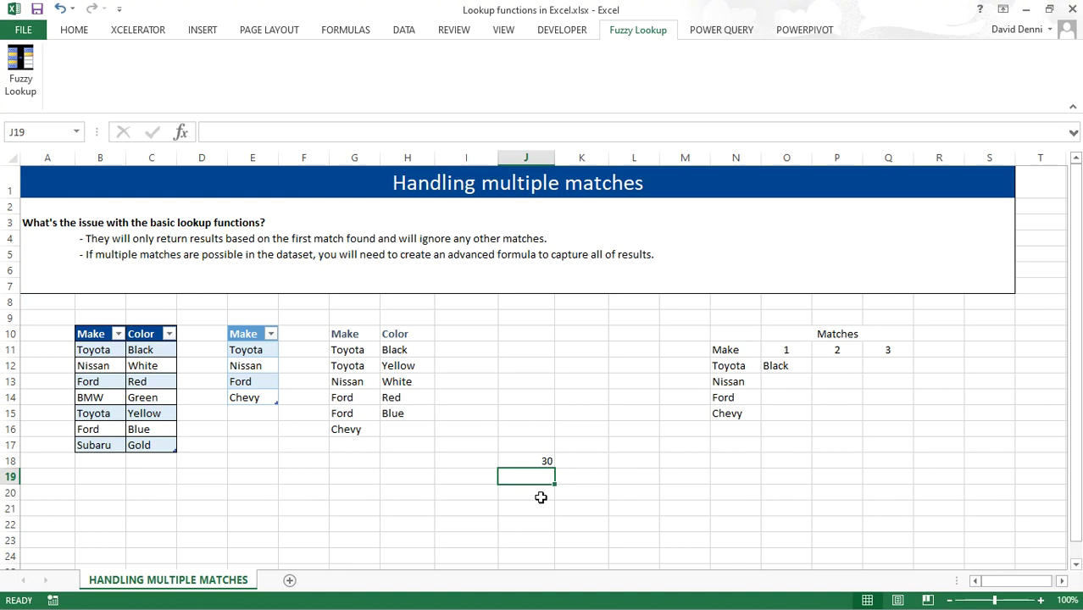
Change the k argument of the SMALL formula in J18 to 2.
{"action": "left_click", "coordinate": [542, 461]}
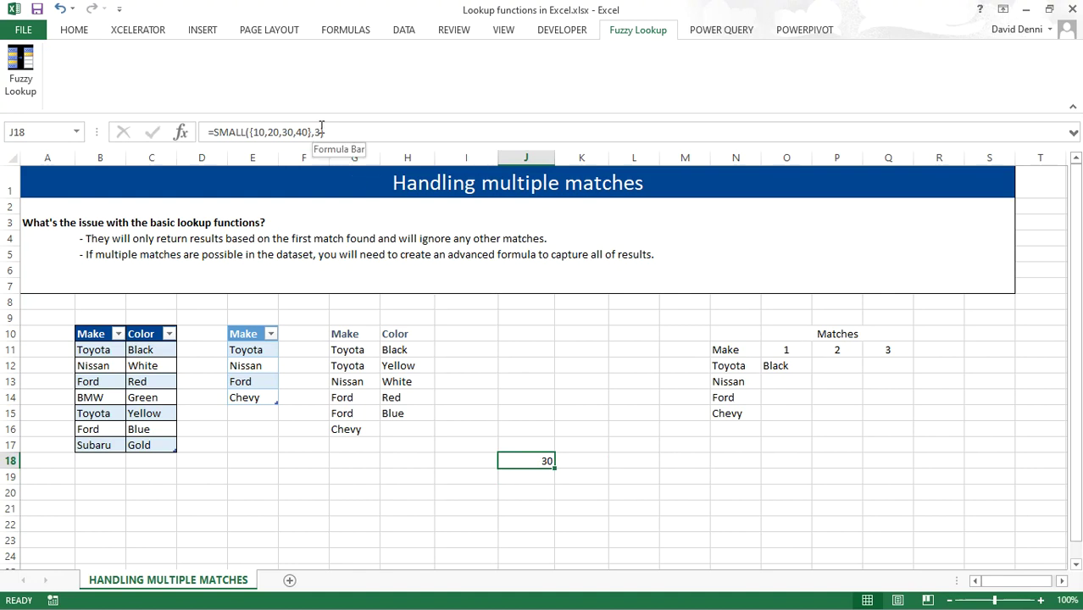
{"action": "left_click", "coordinate": [365, 132]}
{"action": "key", "text": "BackSpace"}
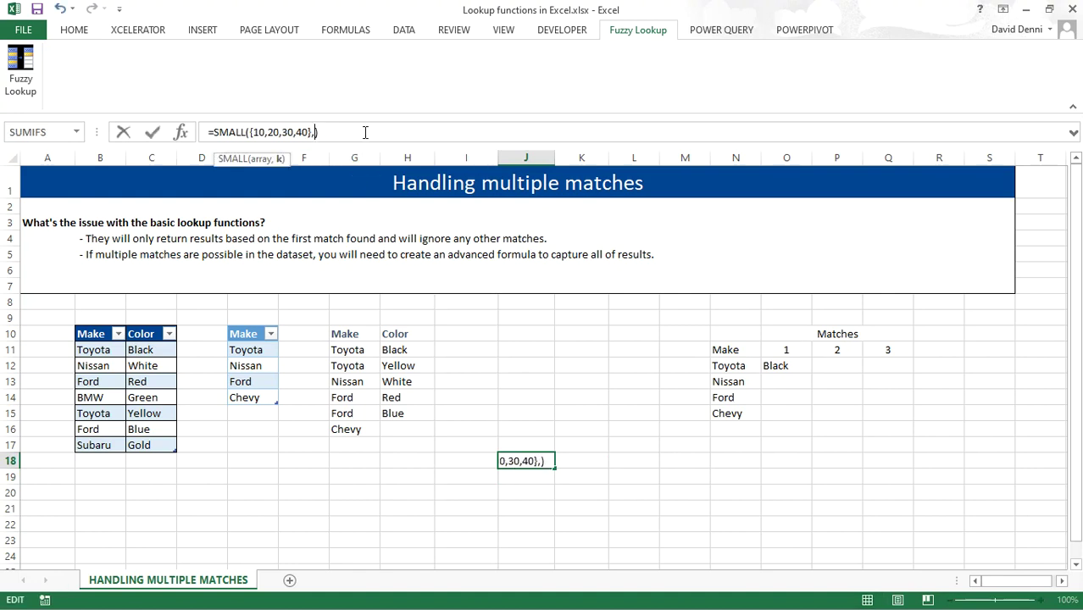
{"action": "type", "text": "2"}
{"action": "key", "text": "Return"}
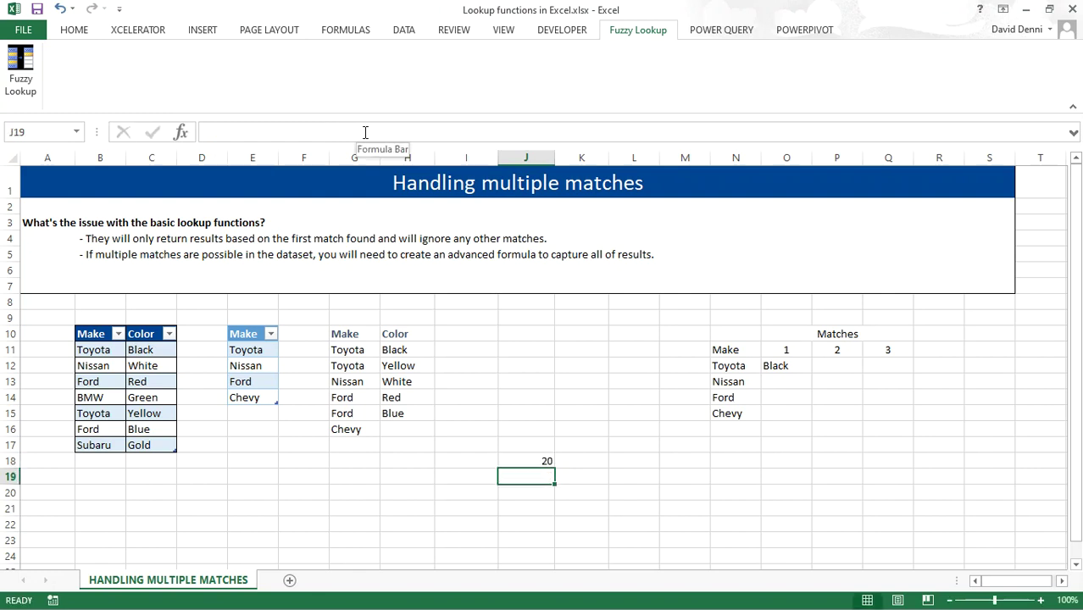
Fill the array formula from O12 across and down through Q15, and review the copied formulas in P12 and O13.
{"action": "left_click", "coordinate": [788, 367]}
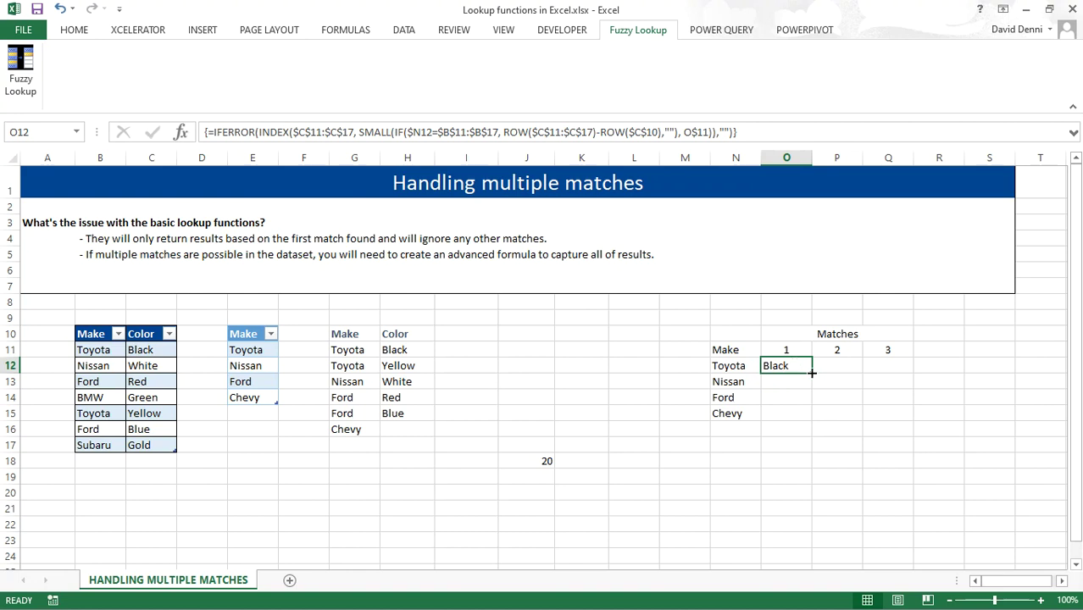
{"action": "left_click_drag", "start_coordinate": [811, 373], "coordinate": [918, 416]}
{"action": "left_click", "coordinate": [806, 482]}
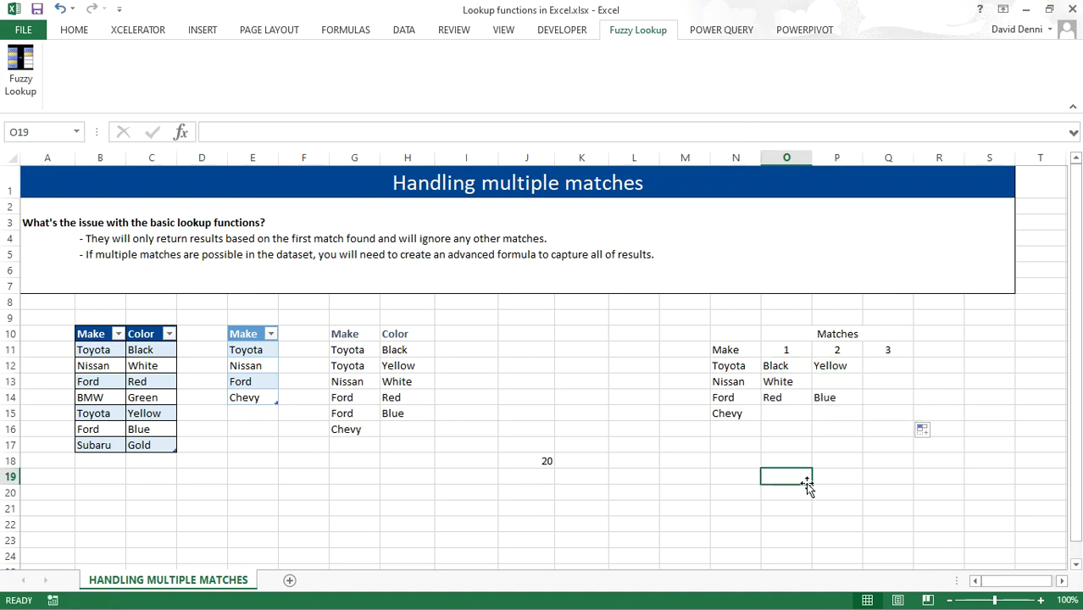
{"action": "left_click", "coordinate": [786, 362]}
{"action": "left_click", "coordinate": [840, 362]}
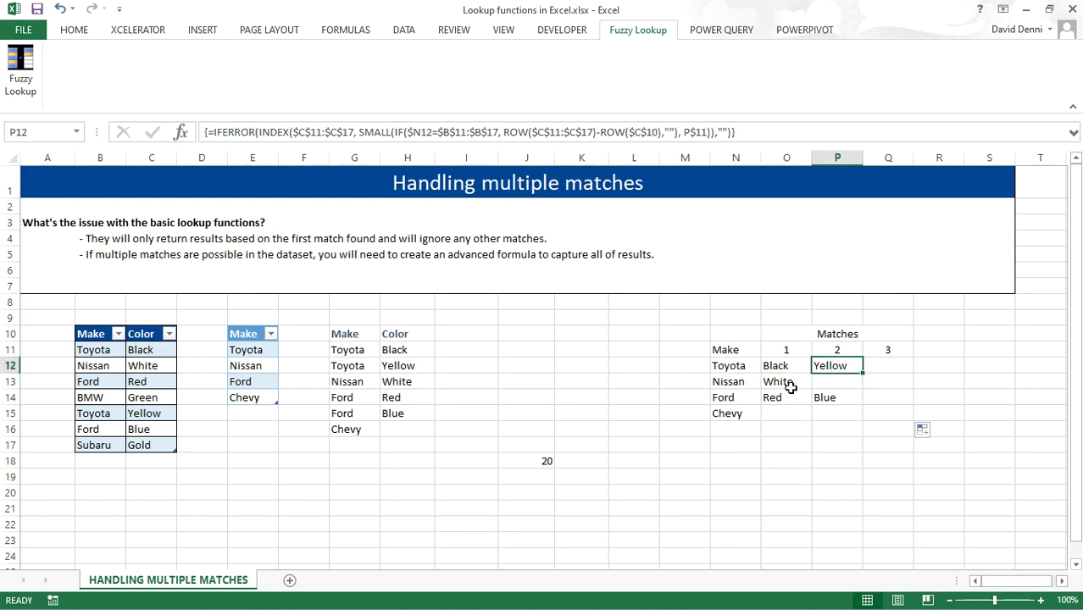
{"action": "left_click", "coordinate": [790, 386]}
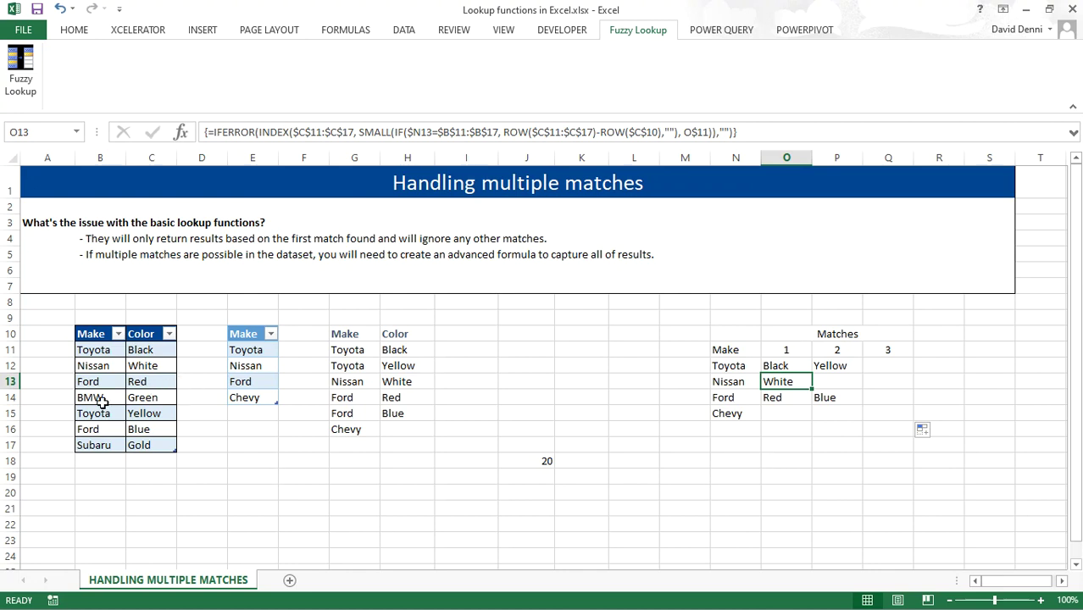
Change the make in B17 of the source table from Subaru to Toyota.
{"action": "left_click", "coordinate": [98, 448]}
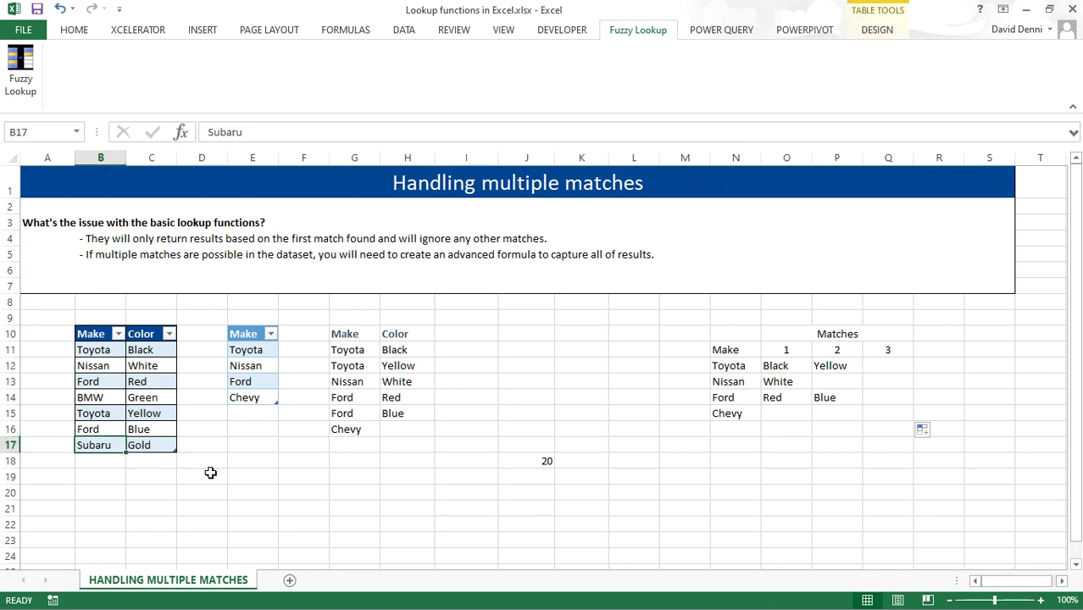
{"action": "type", "text": "Toyota"}
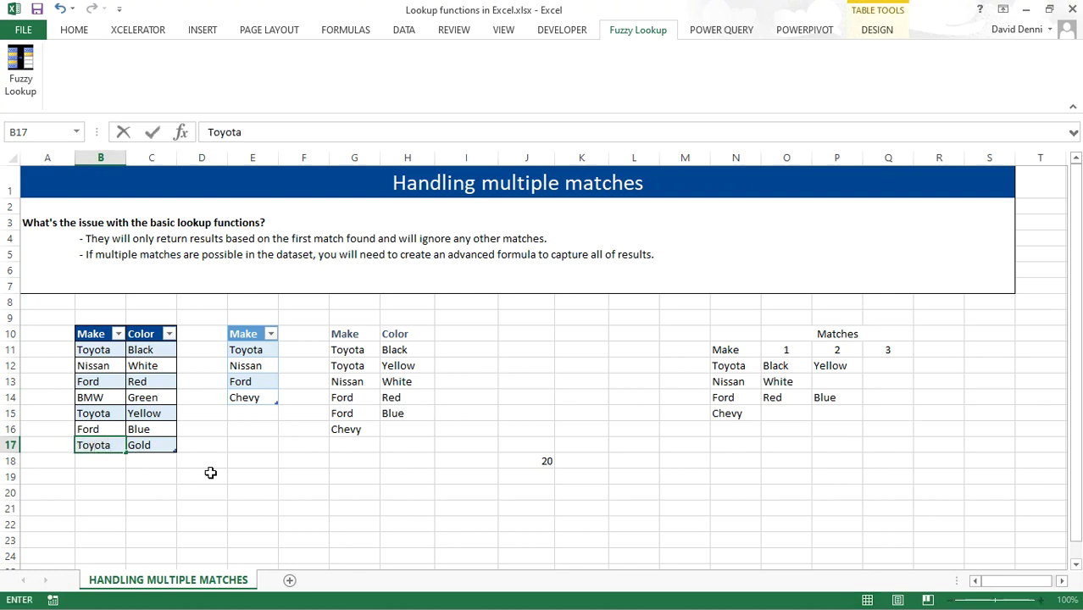
{"action": "key", "text": "Return"}
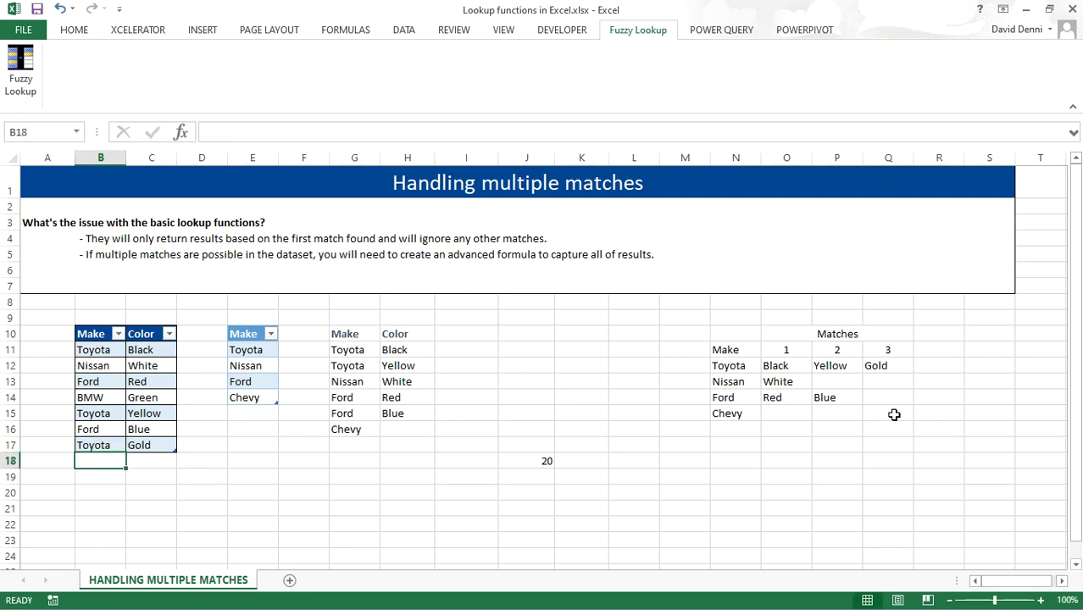